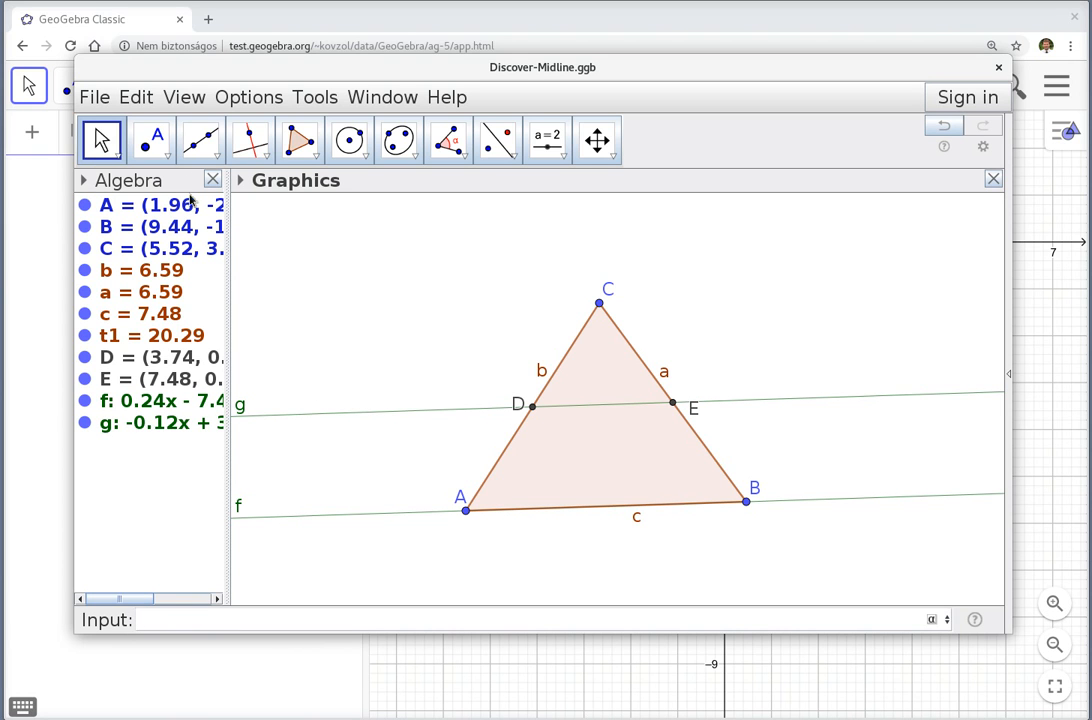
# - Construct the midpoint of vertices A and B on the triangle's side c
pyautogui.click(166, 156)
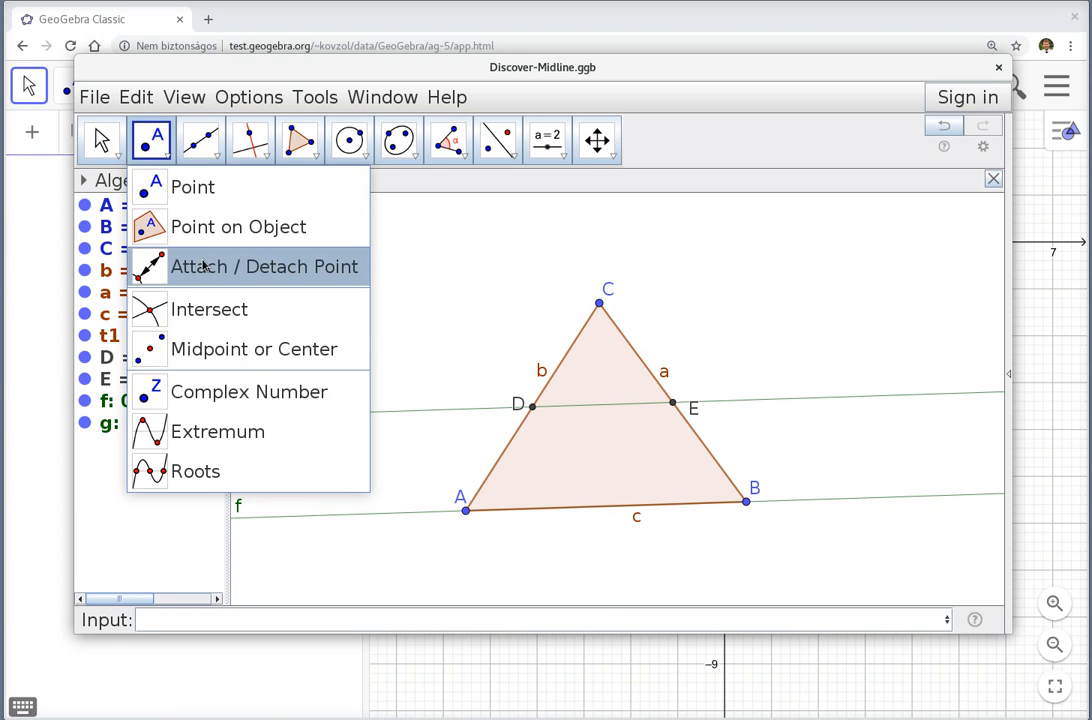
pyautogui.click(236, 349)
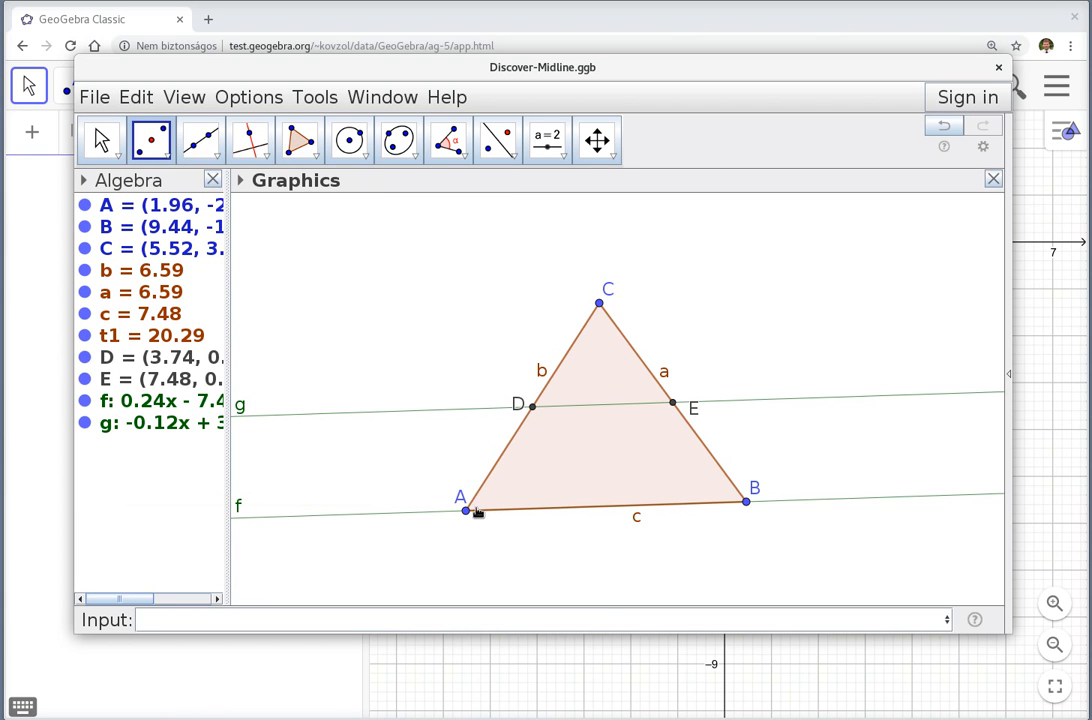
pyautogui.click(467, 510)
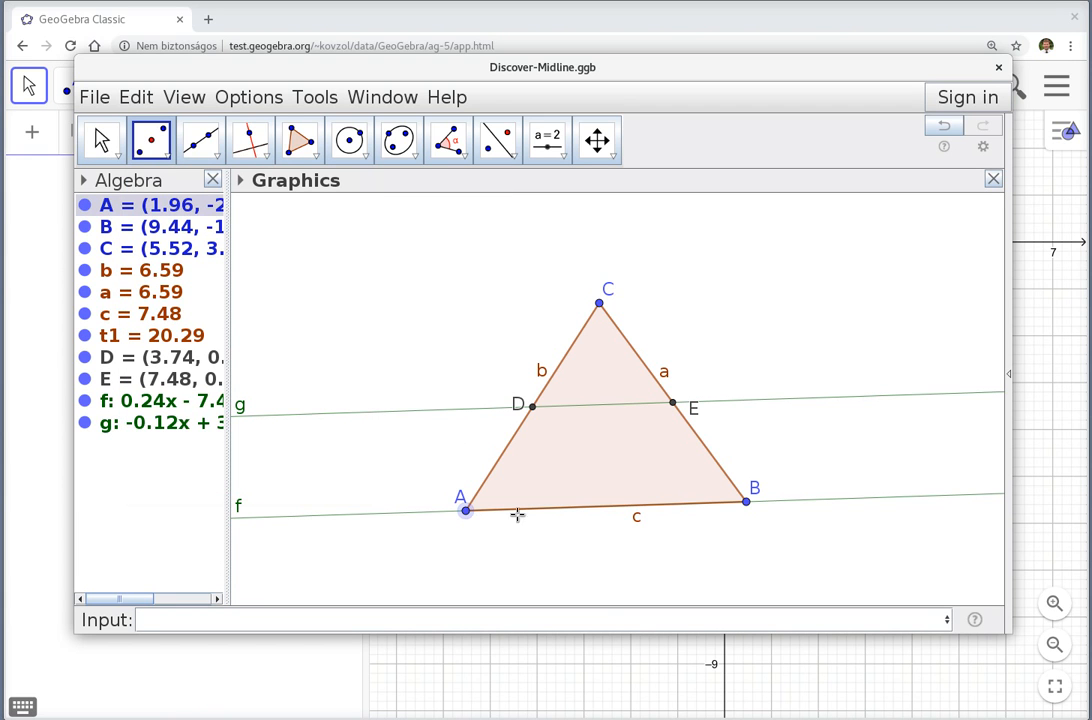
pyautogui.click(745, 503)
# - Run the command Discover(F) on the midpoint of side AB
pyautogui.click(467, 617)
pyautogui.write('Discover')
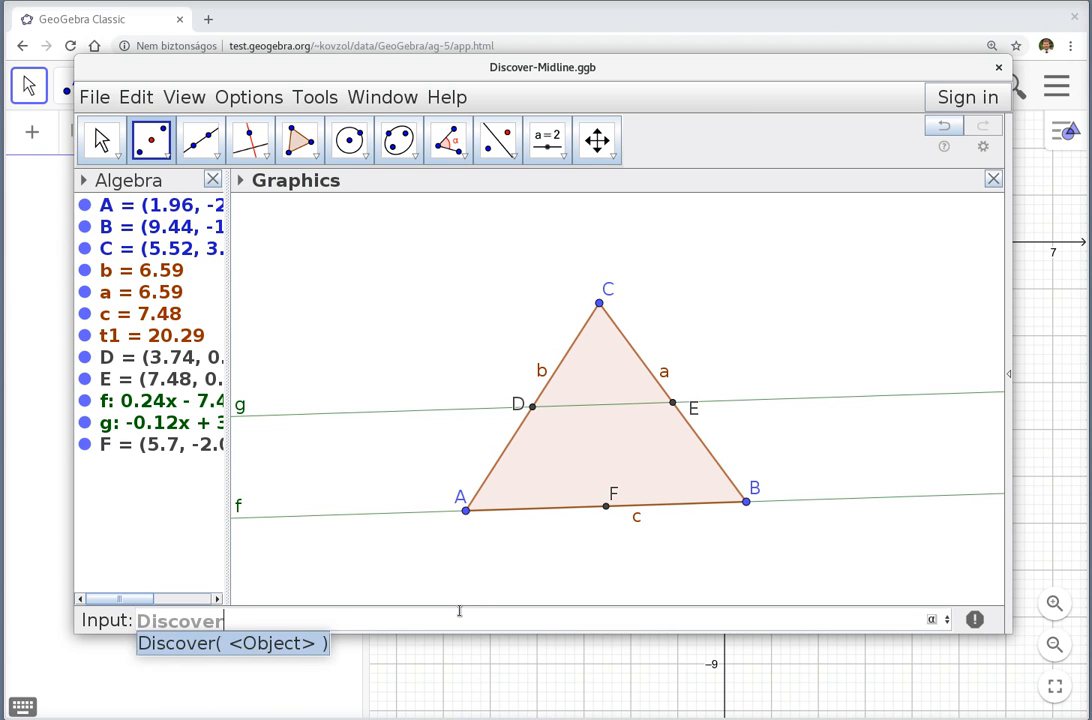
pyautogui.press('Return')
pyautogui.write('(F')
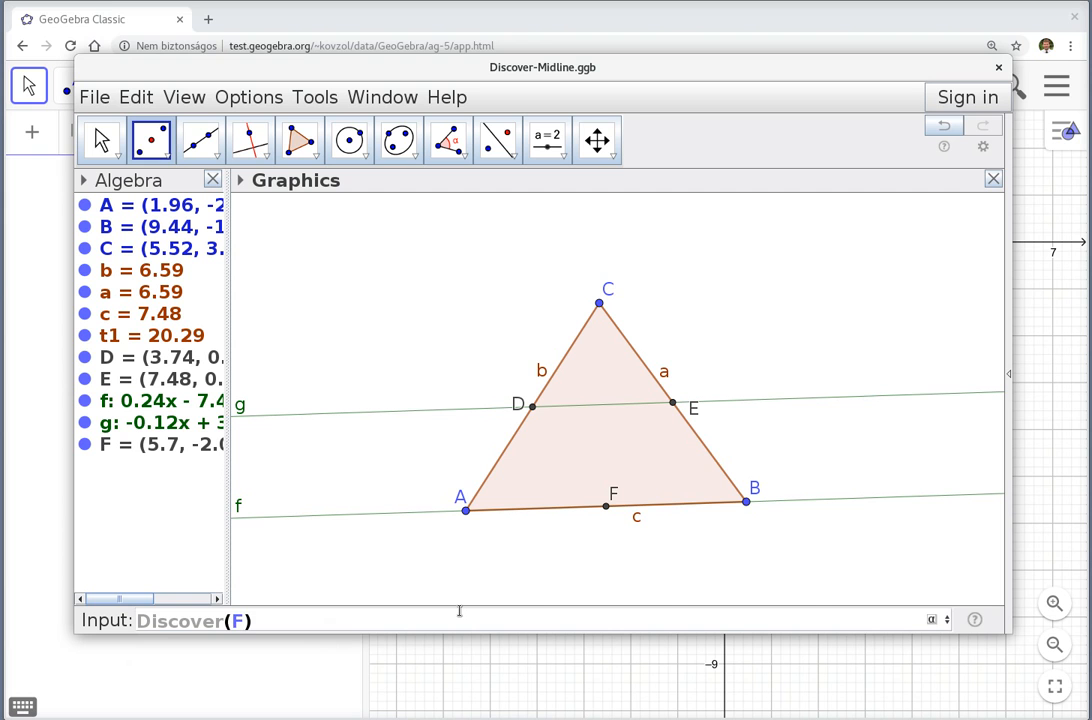
pyautogui.press('Return')
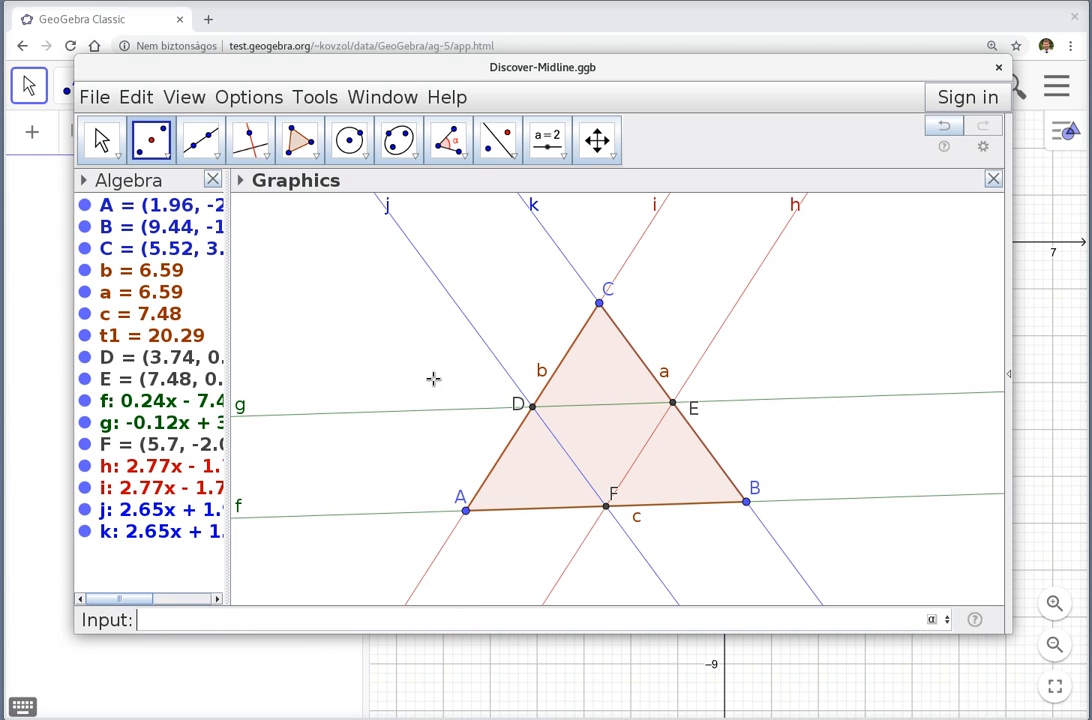
# - Open the file Discover-Varignon.ggb, discarding the changes to the current construction
pyautogui.click(90, 100)
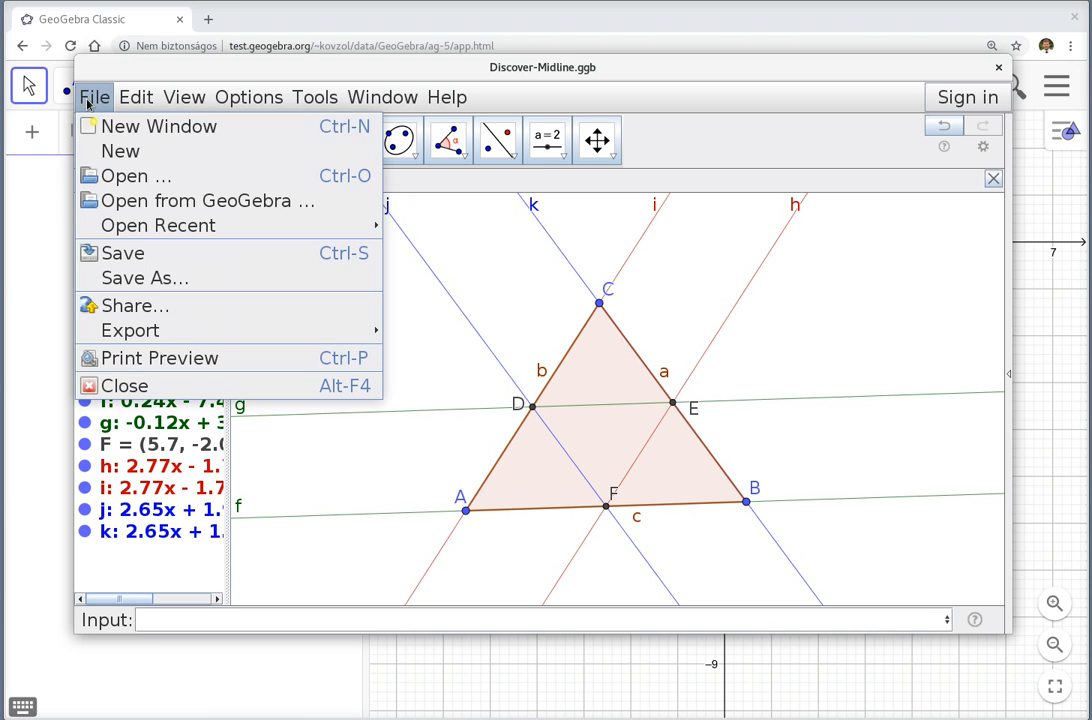
pyautogui.click(113, 155)
pyautogui.click(531, 374)
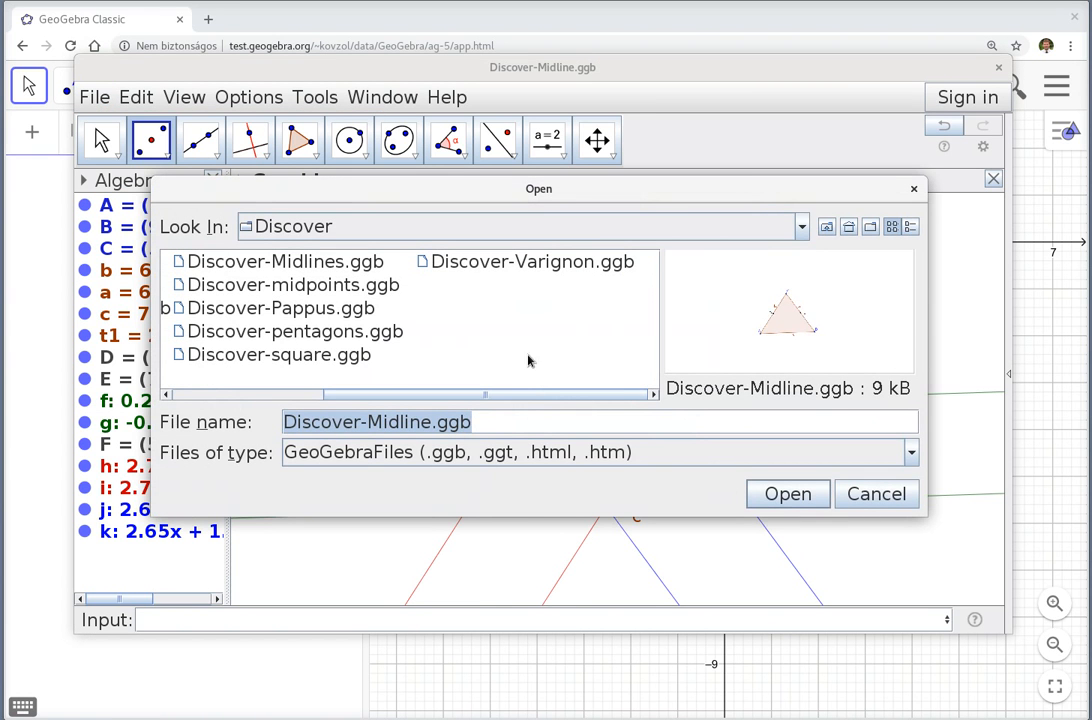
pyautogui.doubleClick(514, 262)
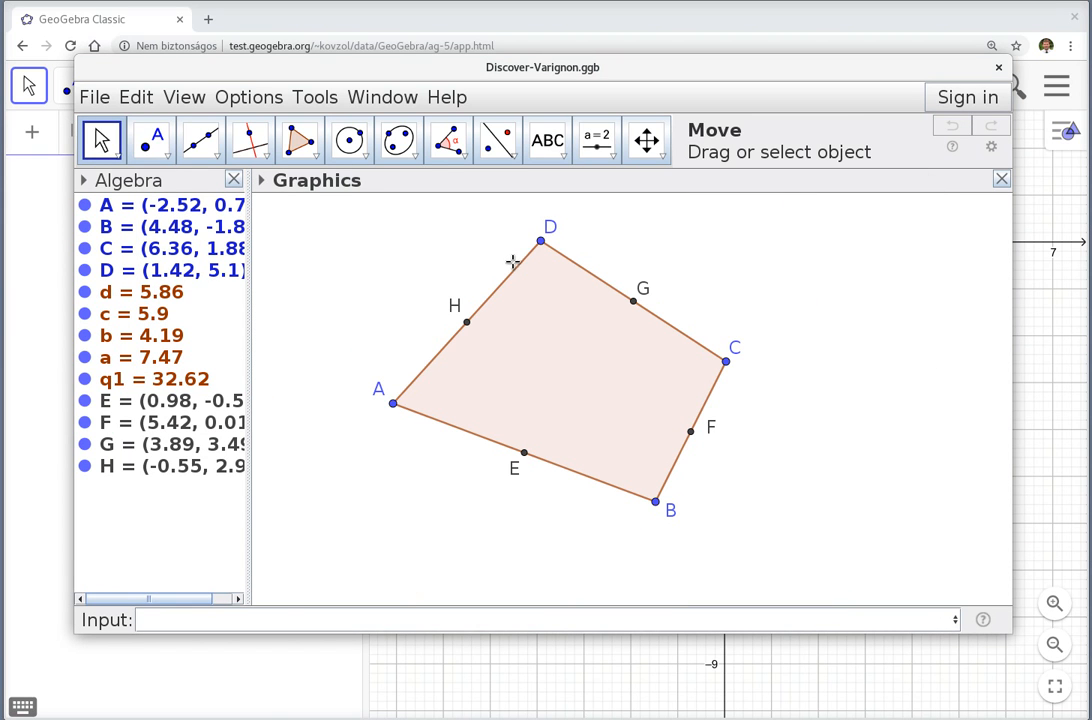
# - Run the command Discover(H) on the midpoint of the quadrilateral's side AD
pyautogui.click(272, 620)
pyautogui.write('Dis')
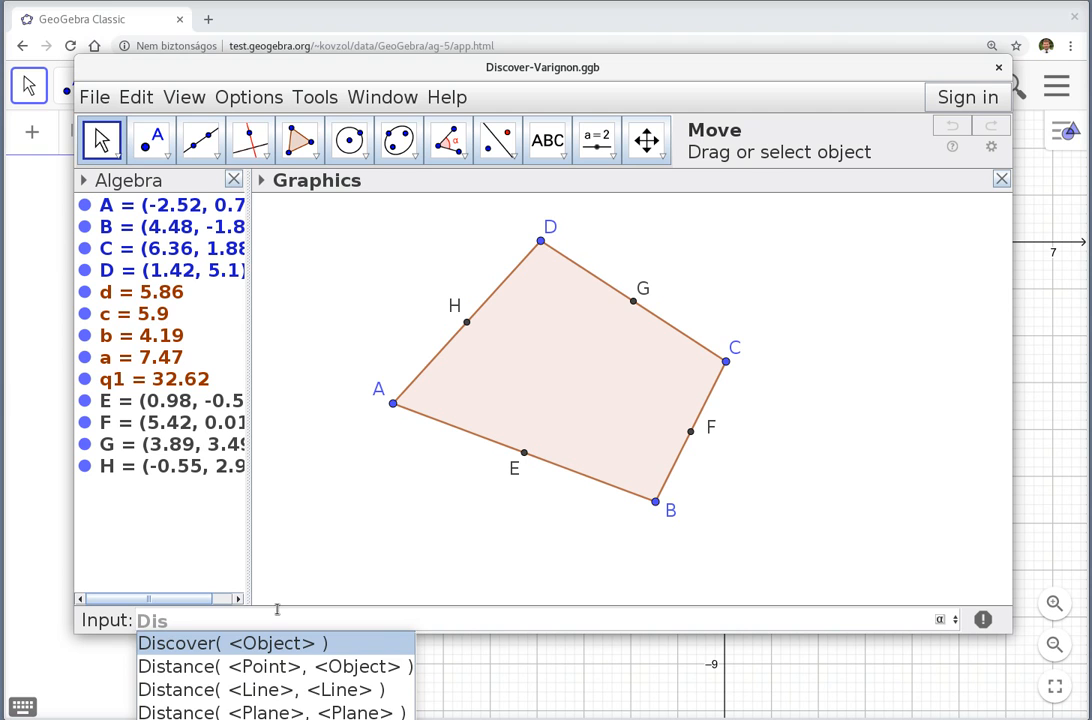
pyautogui.press('Return')
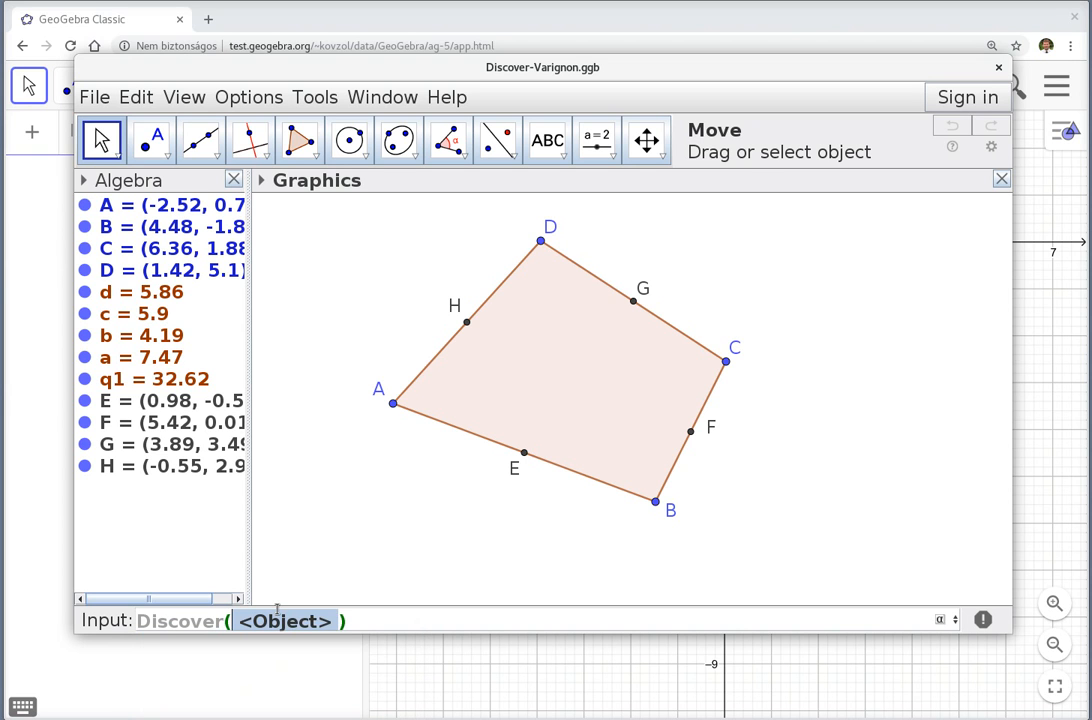
pyautogui.write('H')
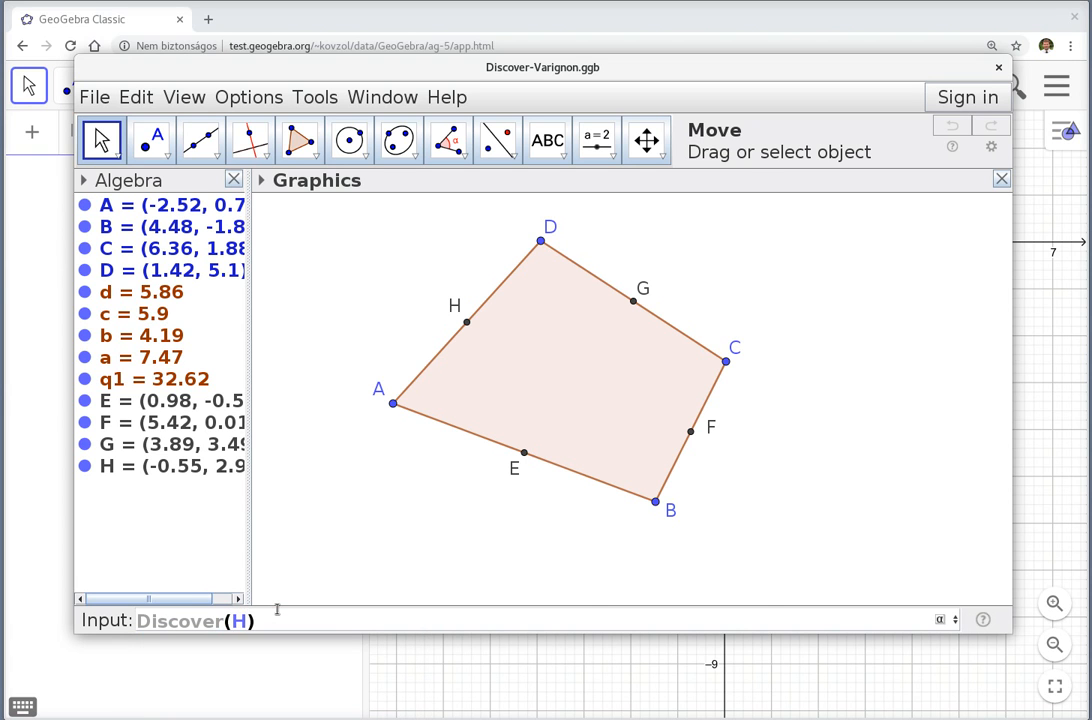
pyautogui.press('Return')
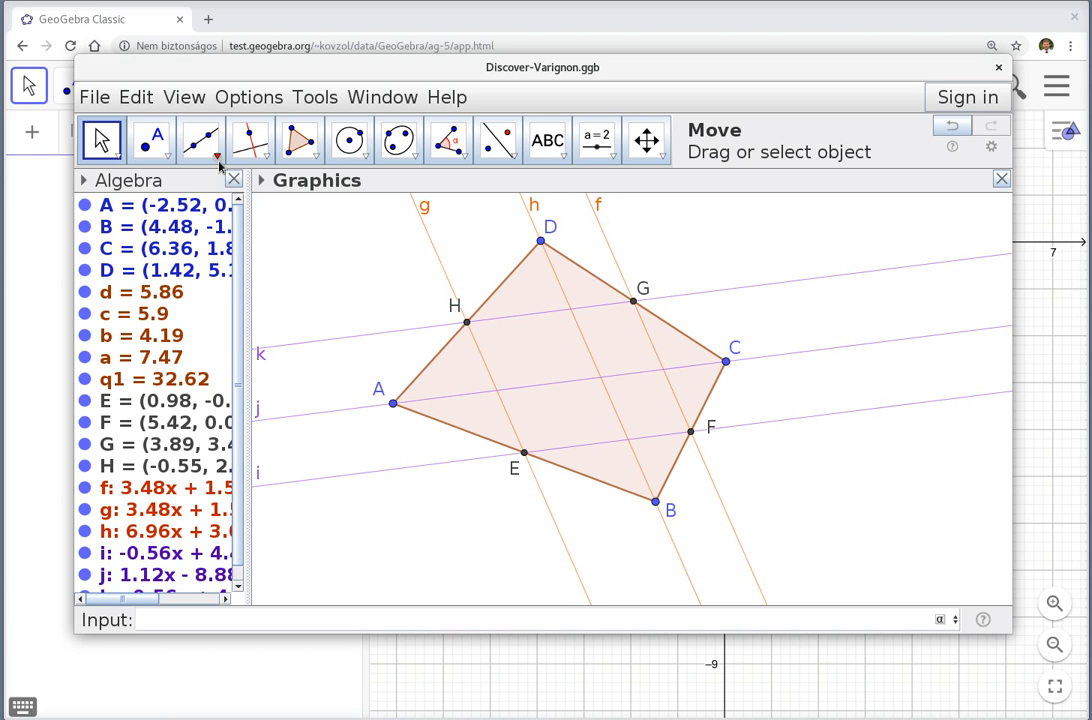
# - Construct the midpoint of points A and H and the midpoint of points A and E
pyautogui.click(152, 142)
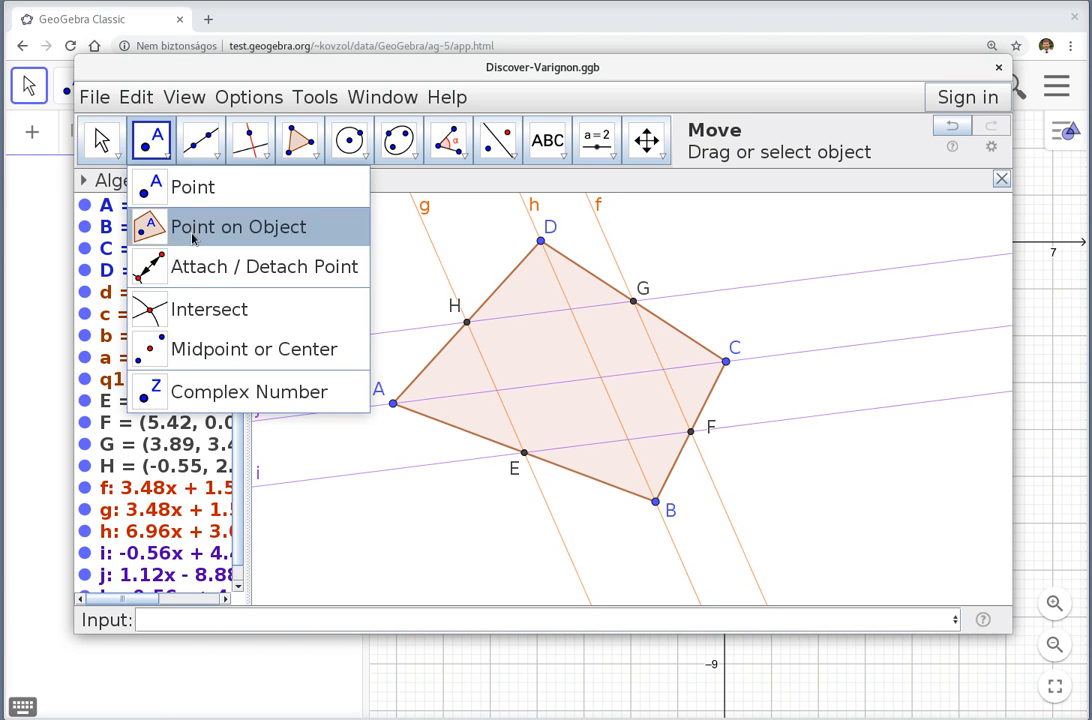
pyautogui.click(210, 348)
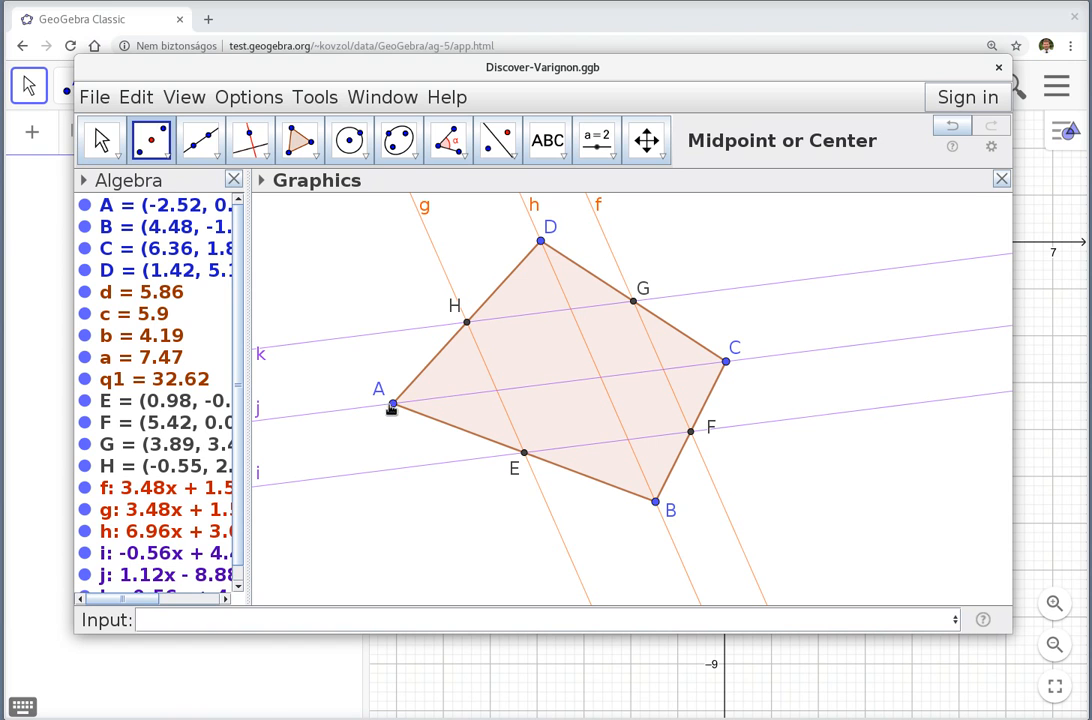
pyautogui.click(392, 404)
pyautogui.click(466, 326)
pyautogui.click(394, 403)
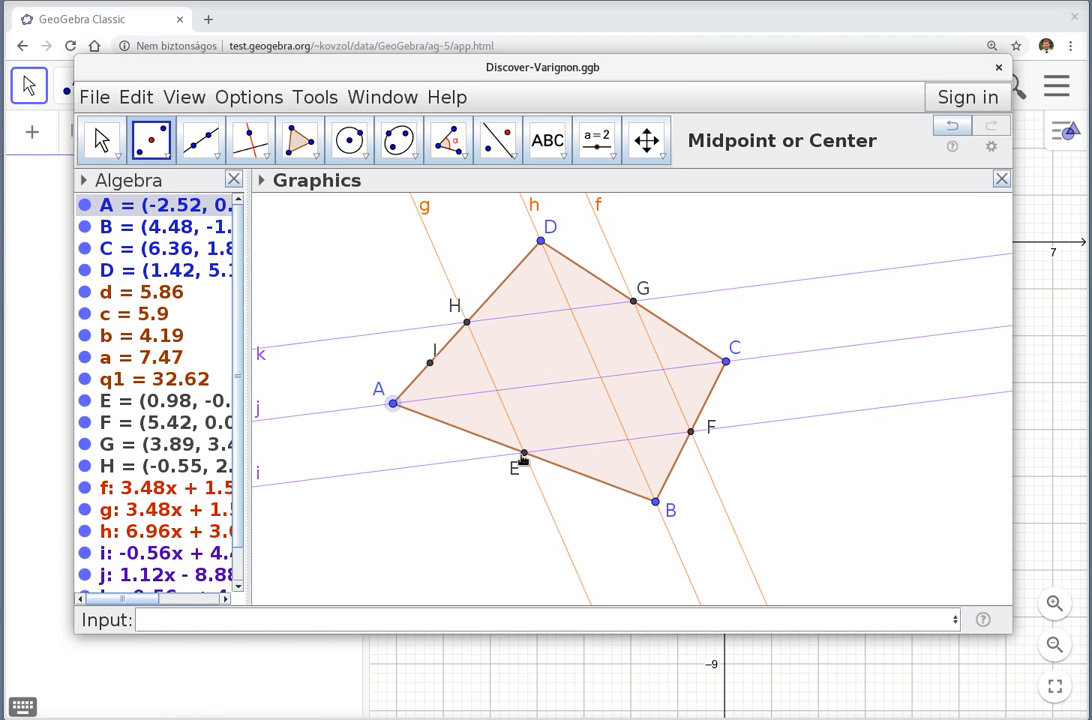
pyautogui.click(523, 453)
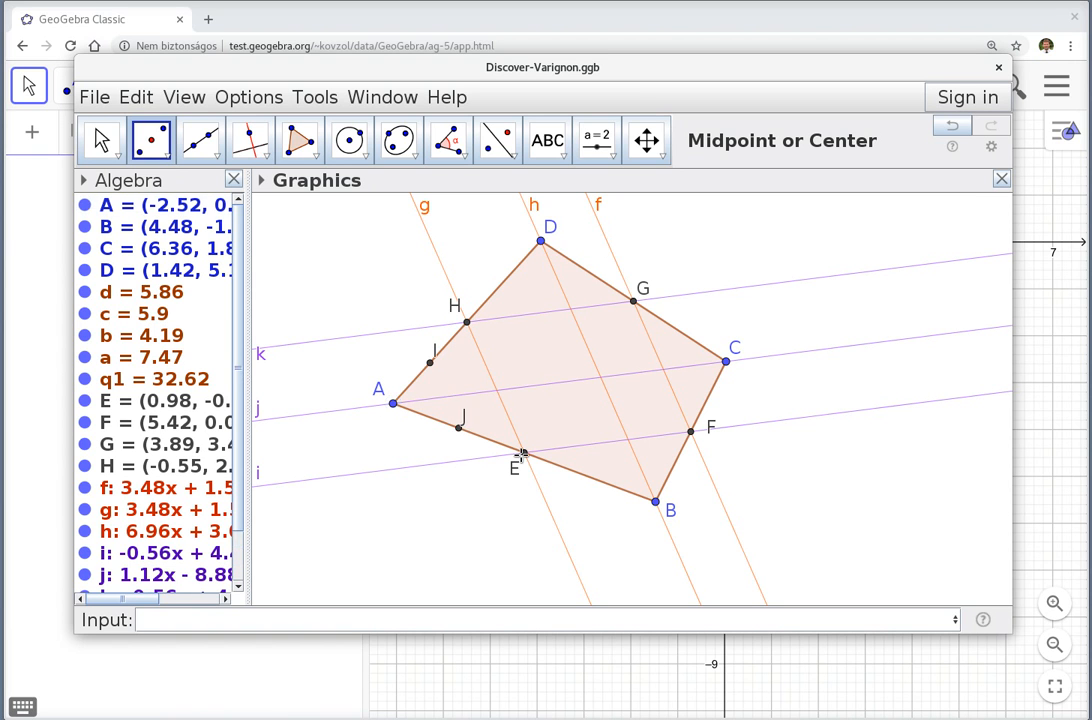
# - Run the command Discover(I) on the midpoint between A and H
pyautogui.click(334, 612)
pyautogui.write('Disc')
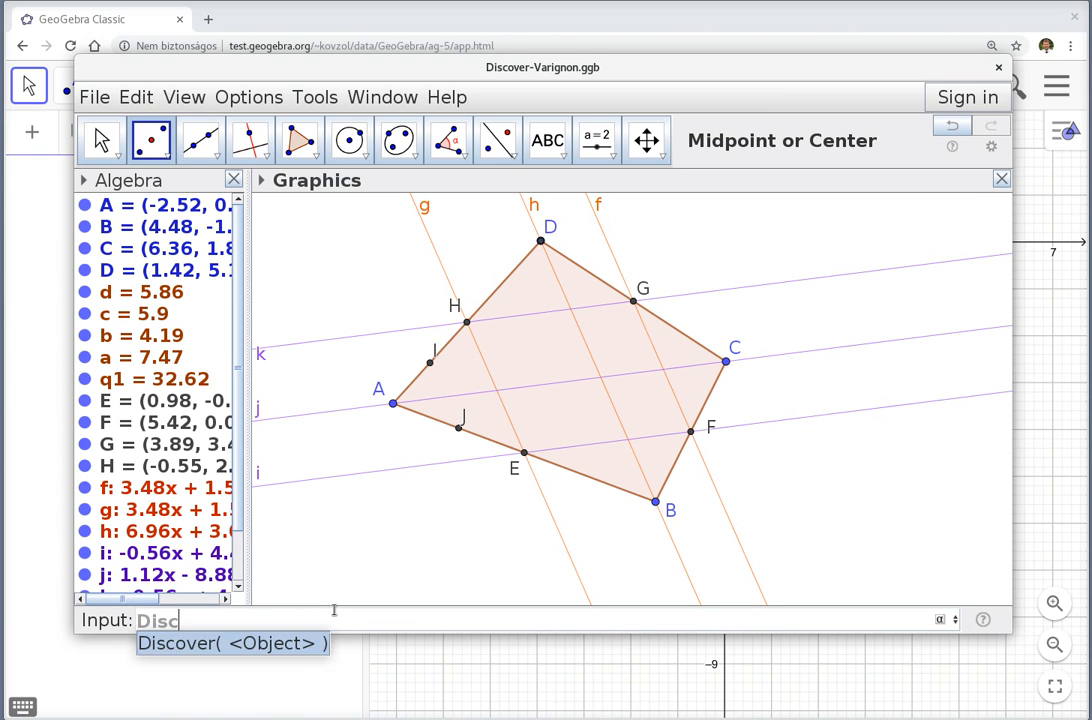
pyautogui.write('over(I')
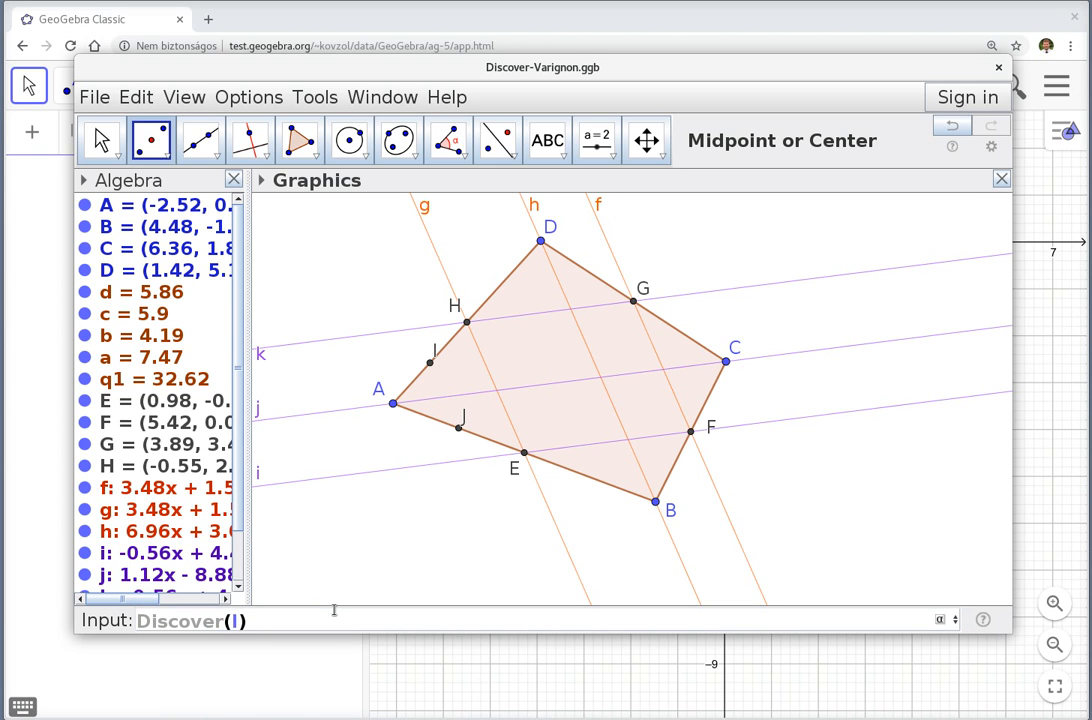
pyautogui.press('Return')
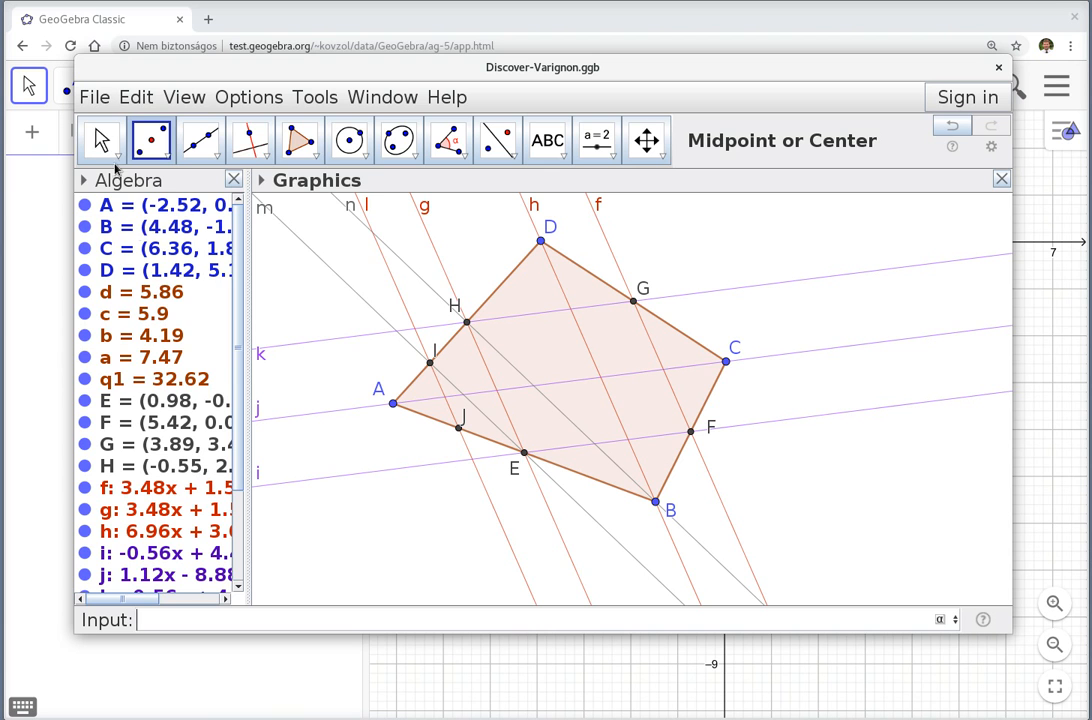
# - Open the file Discover-EulerLine.ggb without saving the changes to the Varignon construction
pyautogui.click(97, 100)
pyautogui.click(139, 178)
pyautogui.click(521, 377)
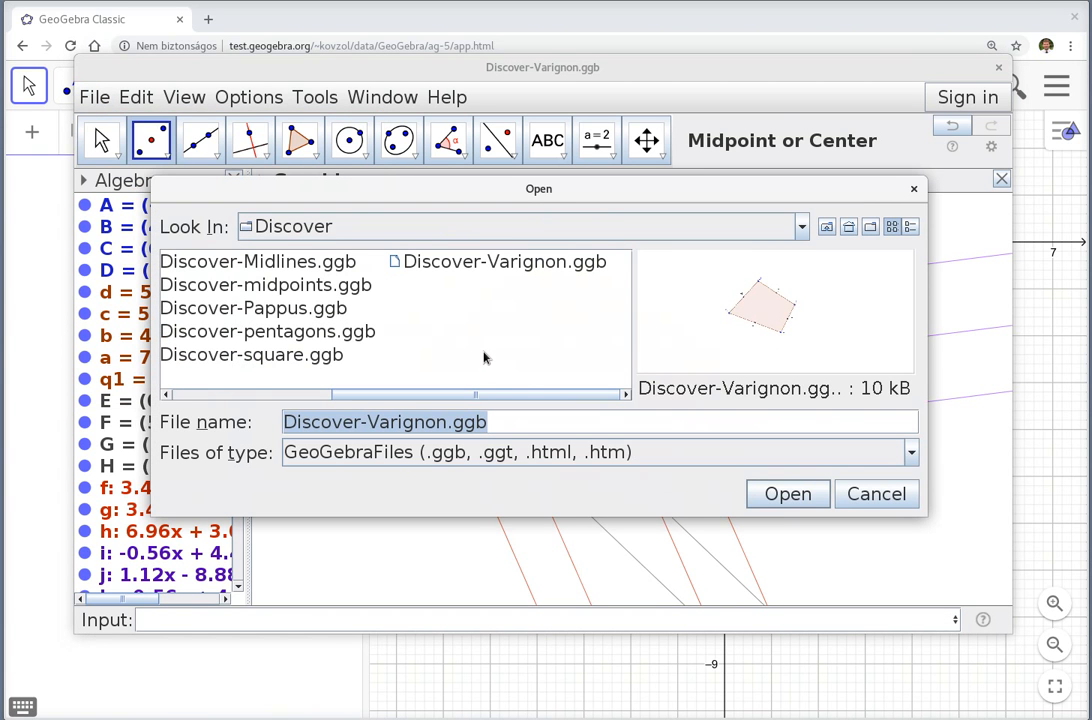
pyautogui.moveTo(417, 396); pyautogui.dragTo(244, 398)
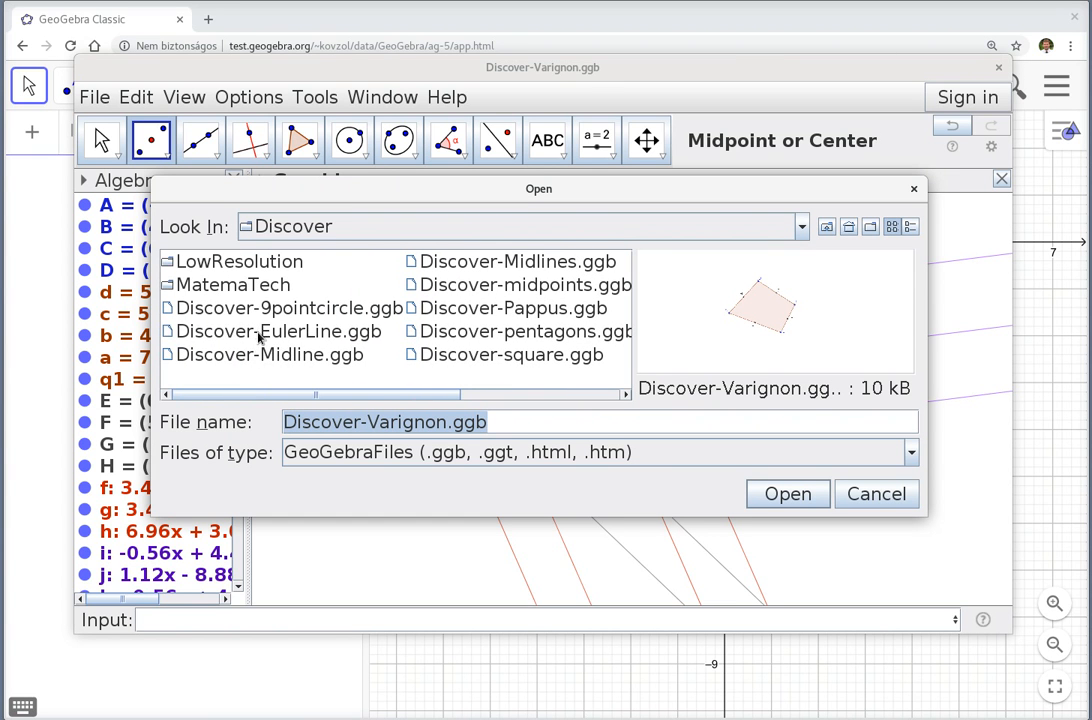
pyautogui.click(224, 334)
pyautogui.click(757, 496)
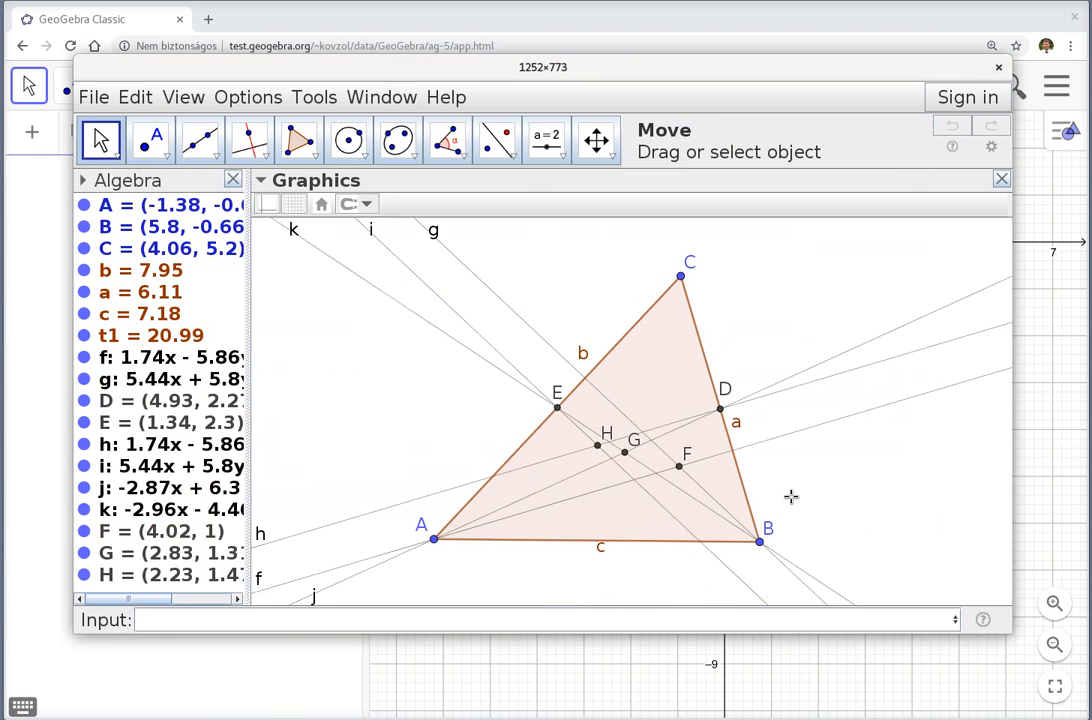
# - Run the command Discover(H) on the Euler line figure and move vertex A away from B to about x = -2.03
pyautogui.click(399, 617)
pyautogui.write('Disc')
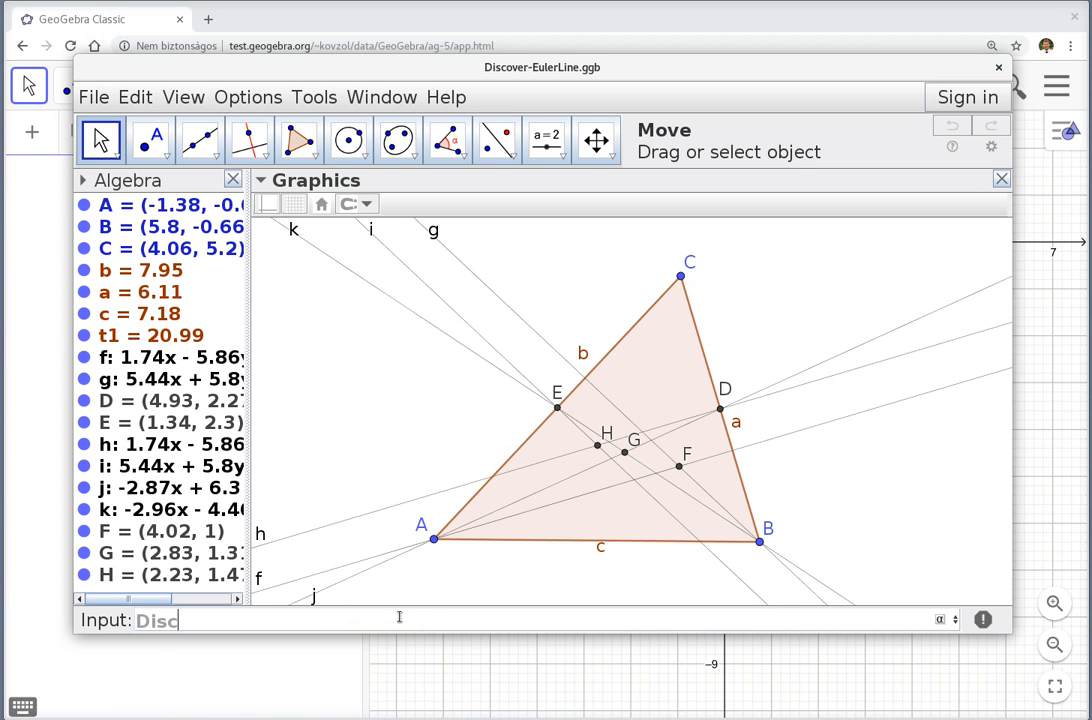
pyautogui.write('over(H')
pyautogui.press('Return')
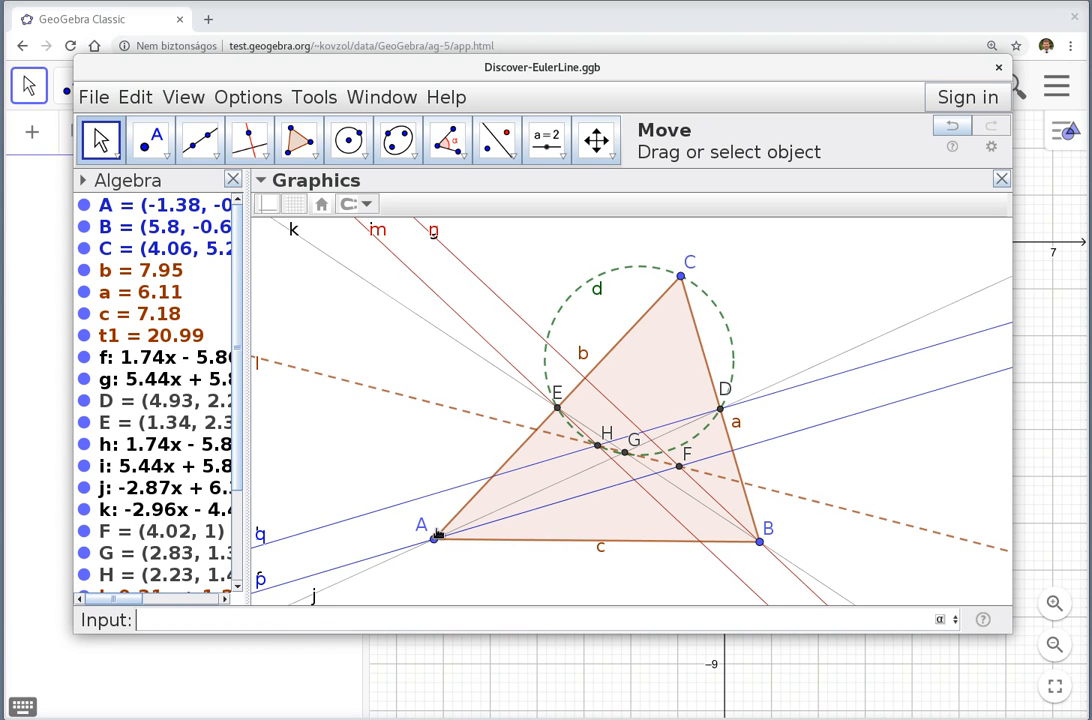
pyautogui.moveTo(433, 539); pyautogui.dragTo(405, 541)
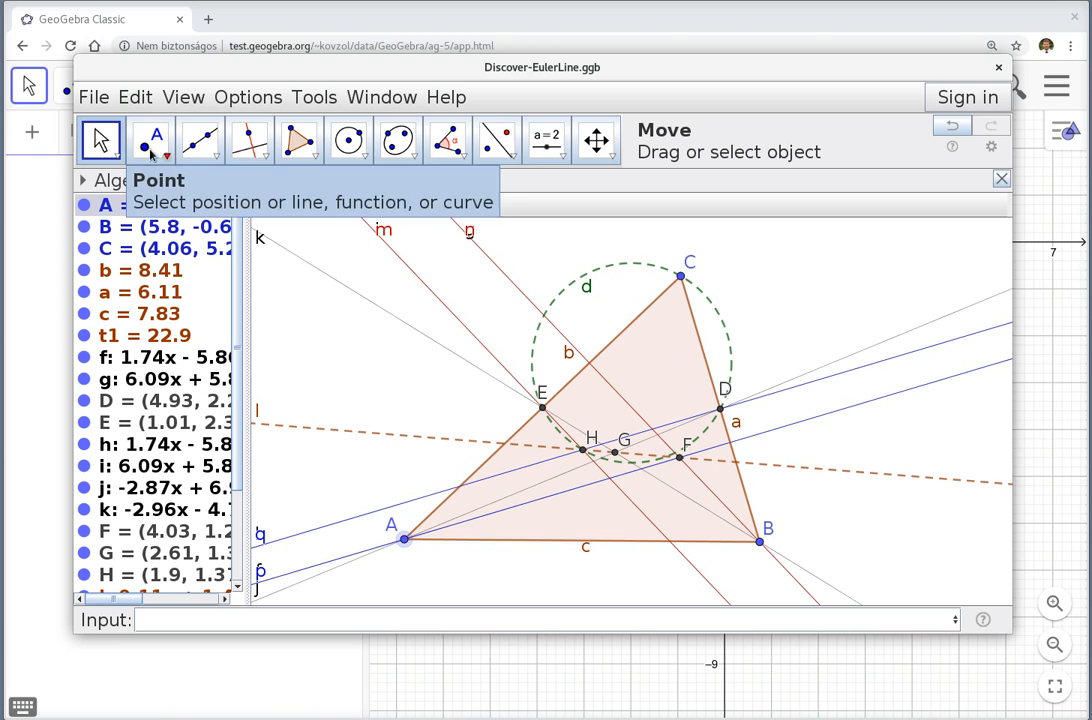
# - Open the file Discover-9pointcircle.ggb without saving the changes to the Euler line construction
pyautogui.click(93, 98)
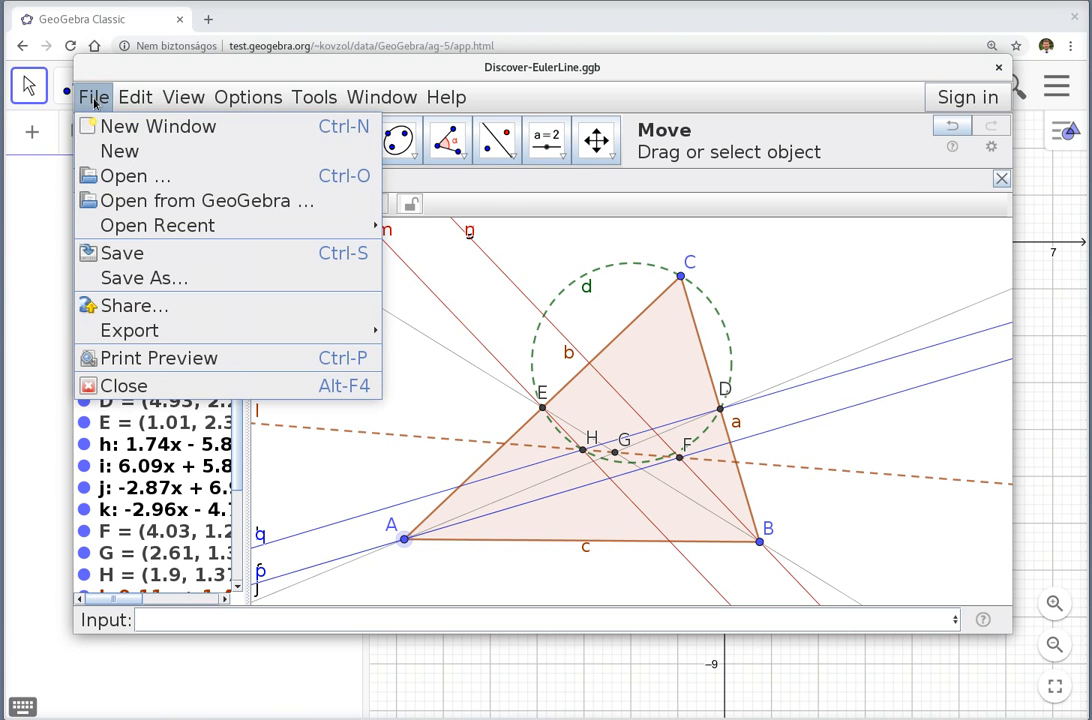
pyautogui.click(176, 178)
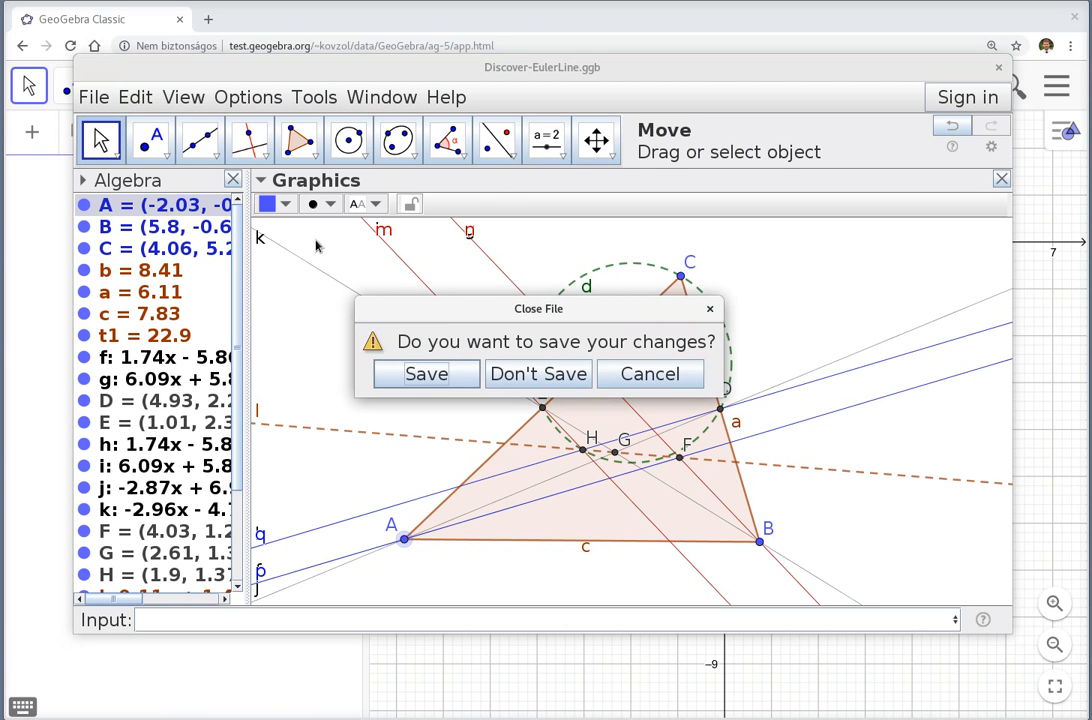
pyautogui.click(522, 378)
pyautogui.moveTo(481, 395); pyautogui.dragTo(290, 396)
pyautogui.click(265, 308)
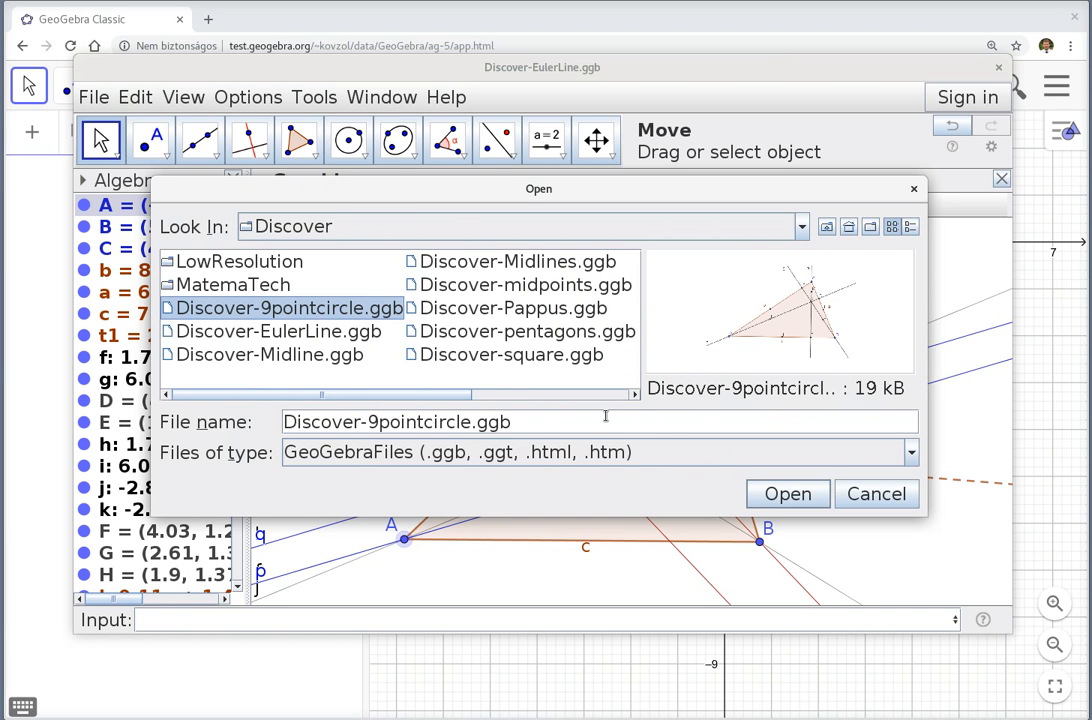
pyautogui.click(788, 495)
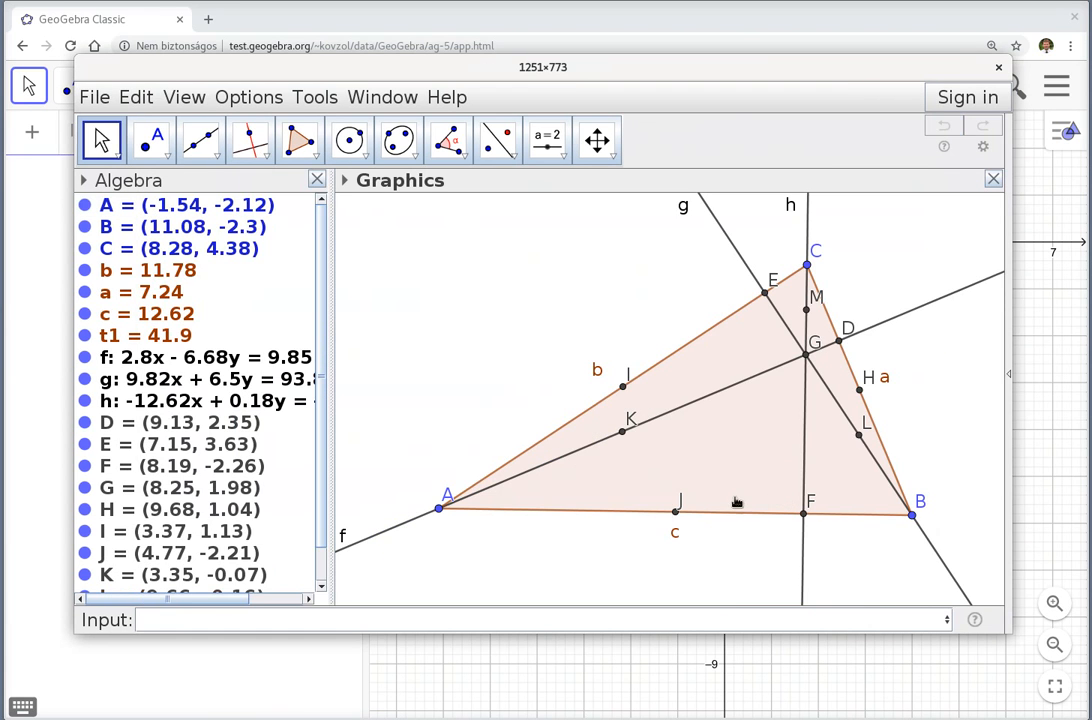
# - Run the command Discover(K) on the point midway between A and G
pyautogui.click(423, 619)
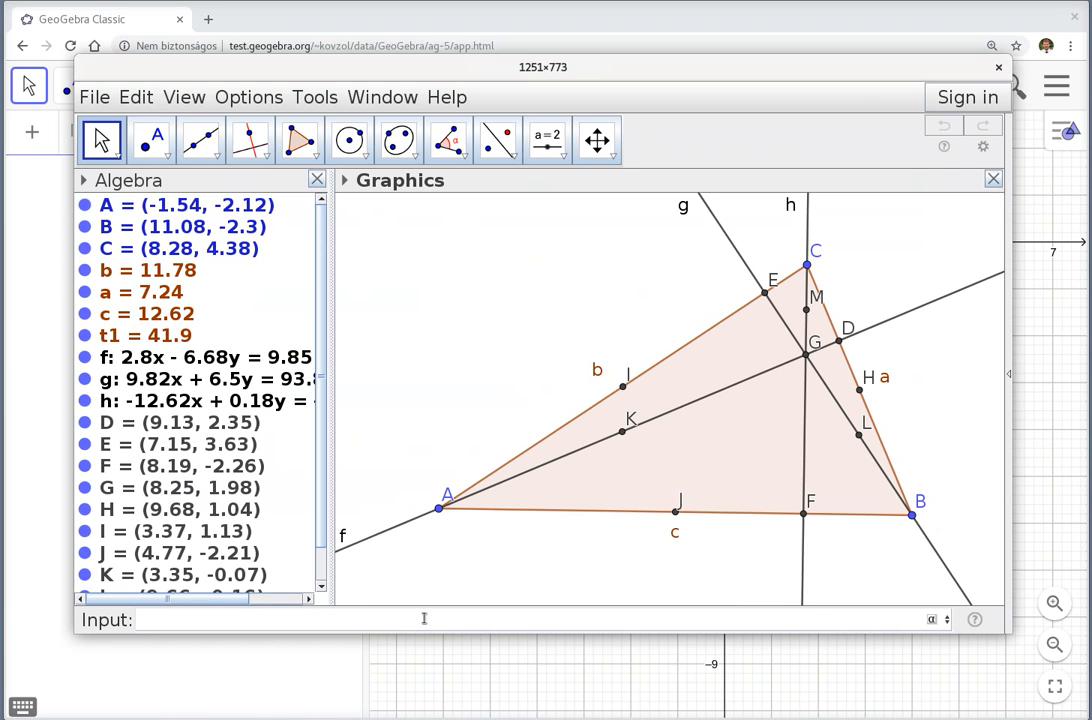
pyautogui.write('Discover(')
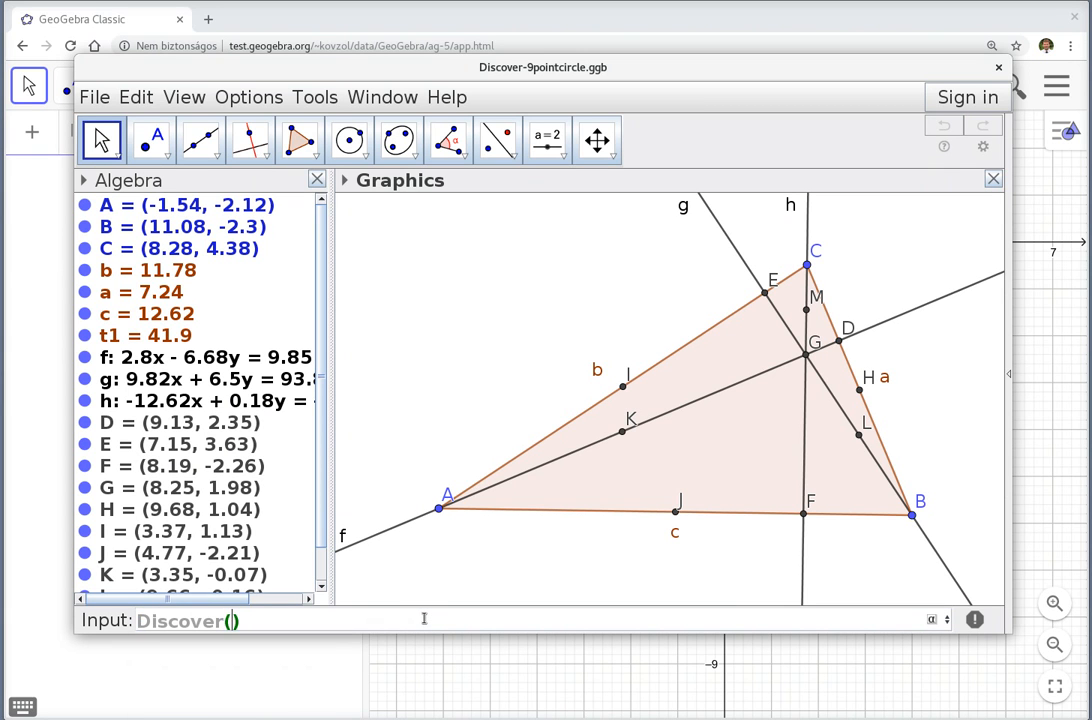
pyautogui.write('K')
pyautogui.press('Return')
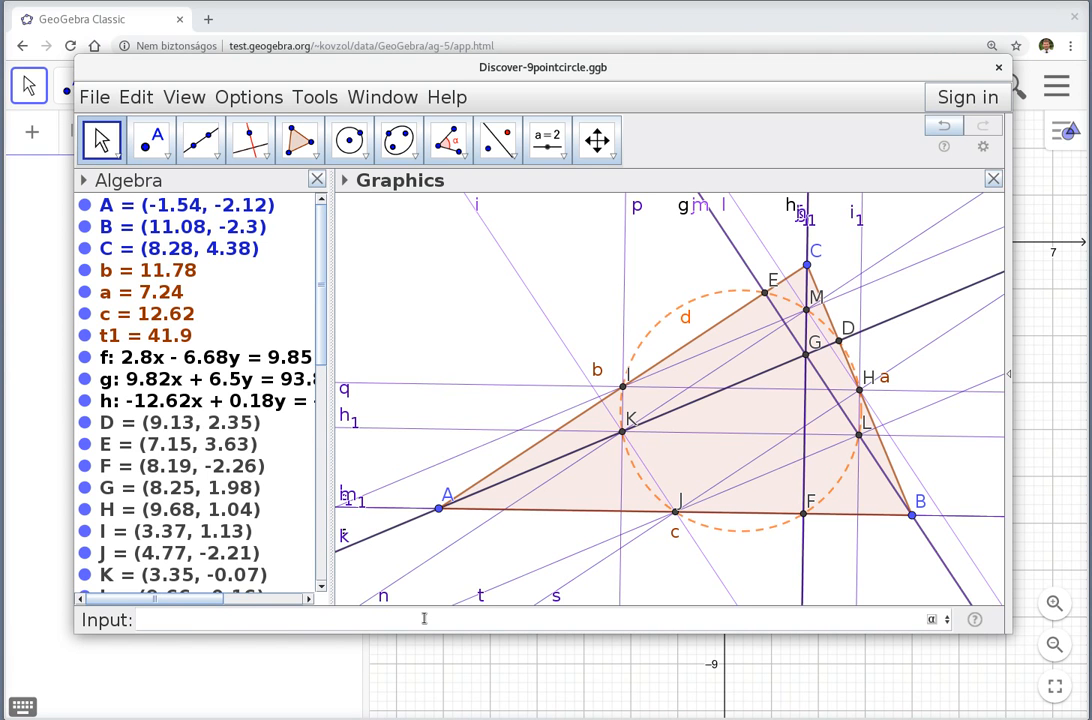
# - Check the relation between lines q and h₁ with the Relation tool, including the symbolic check
pyautogui.click(465, 160)
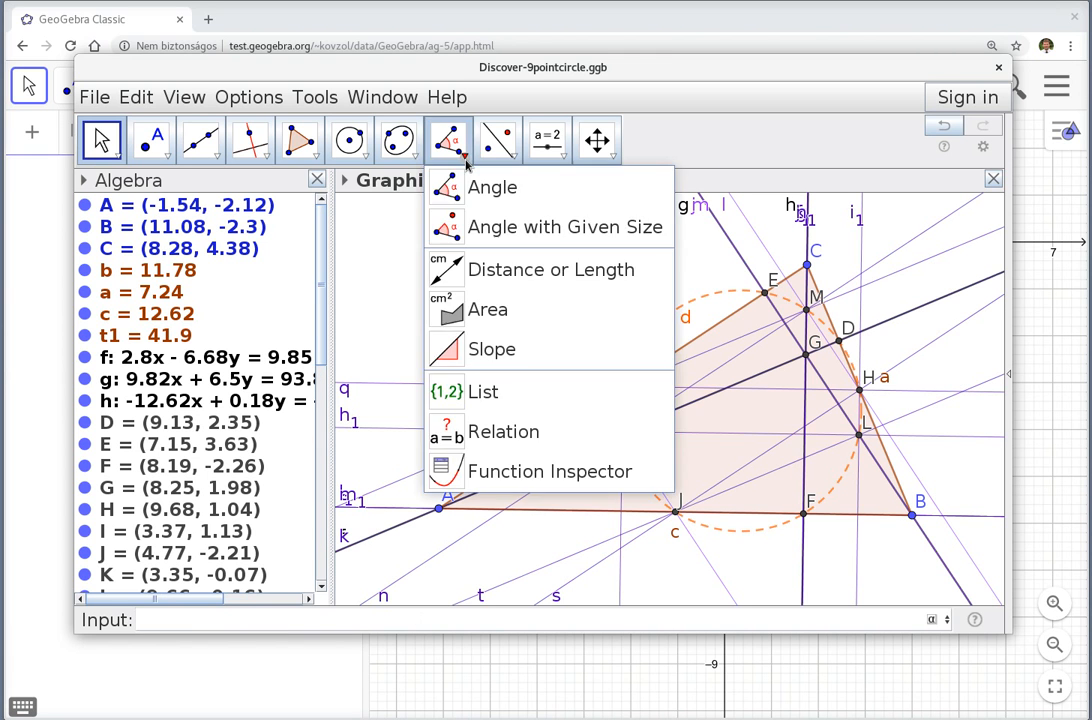
pyautogui.click(535, 432)
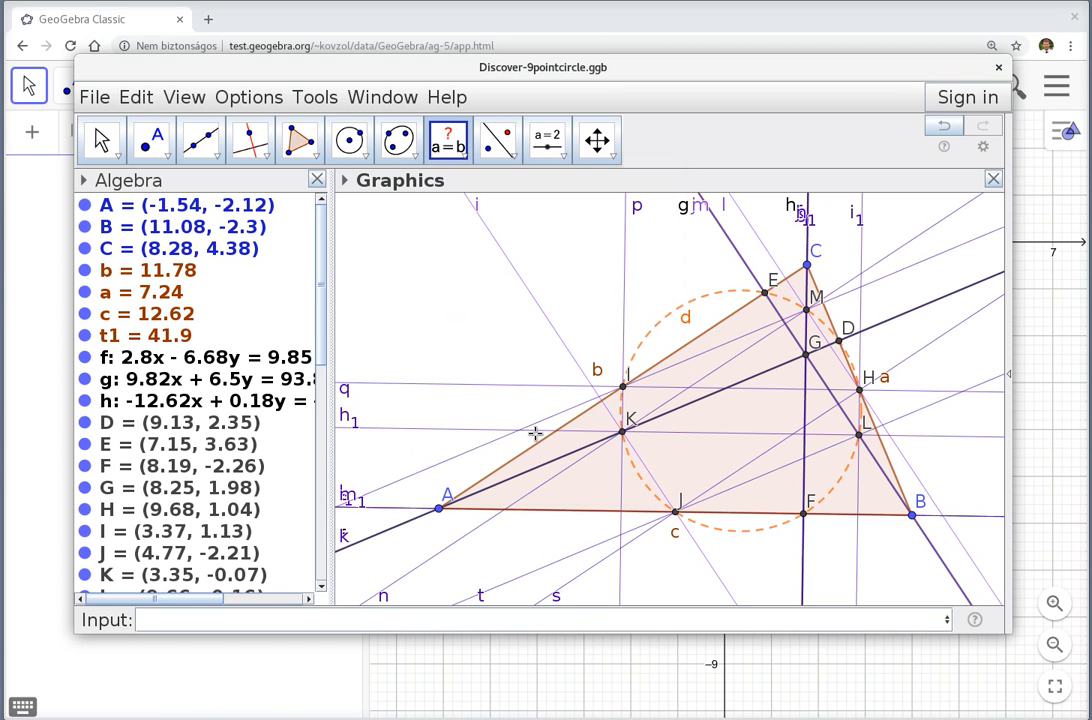
pyautogui.click(464, 386)
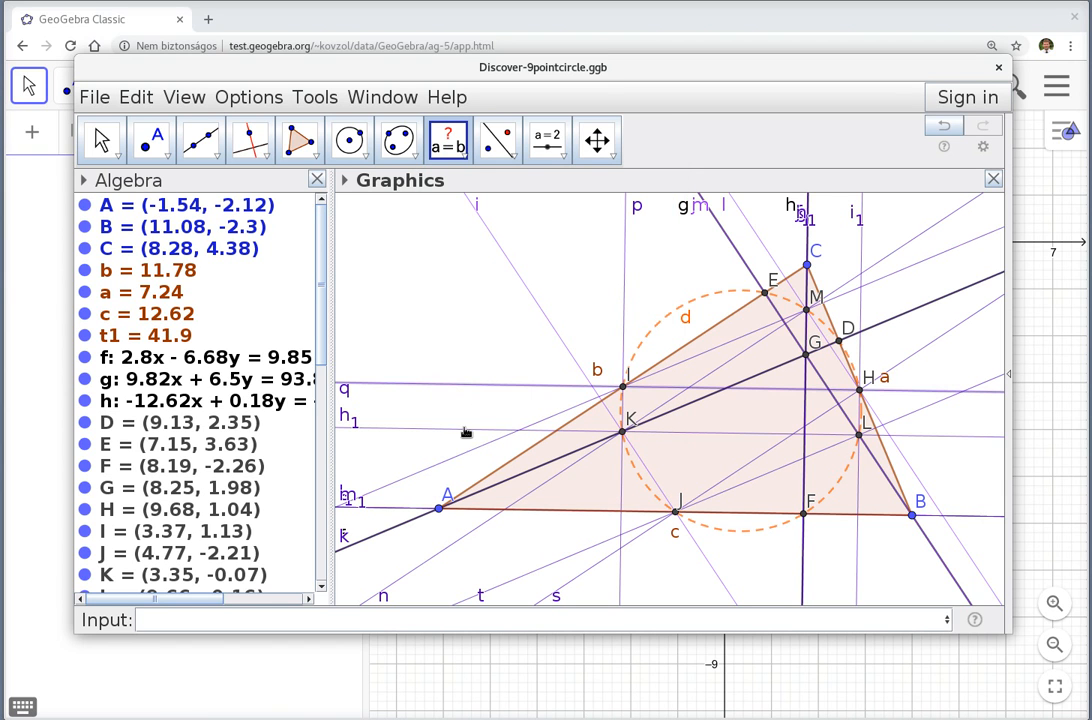
pyautogui.click(465, 431)
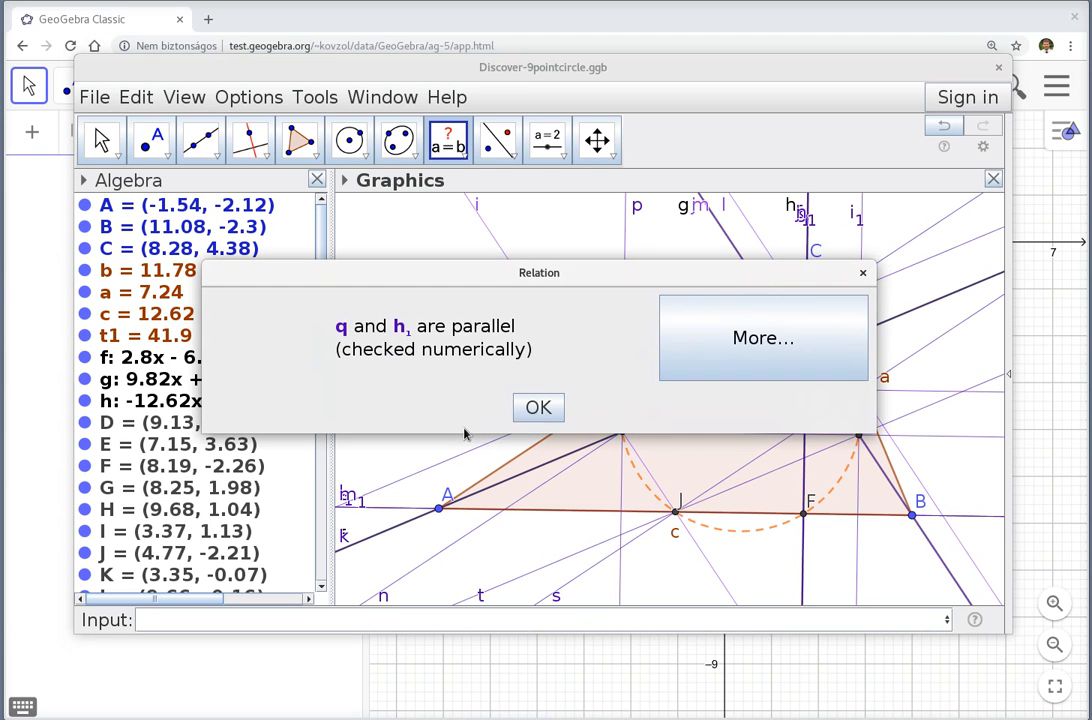
pyautogui.click(723, 360)
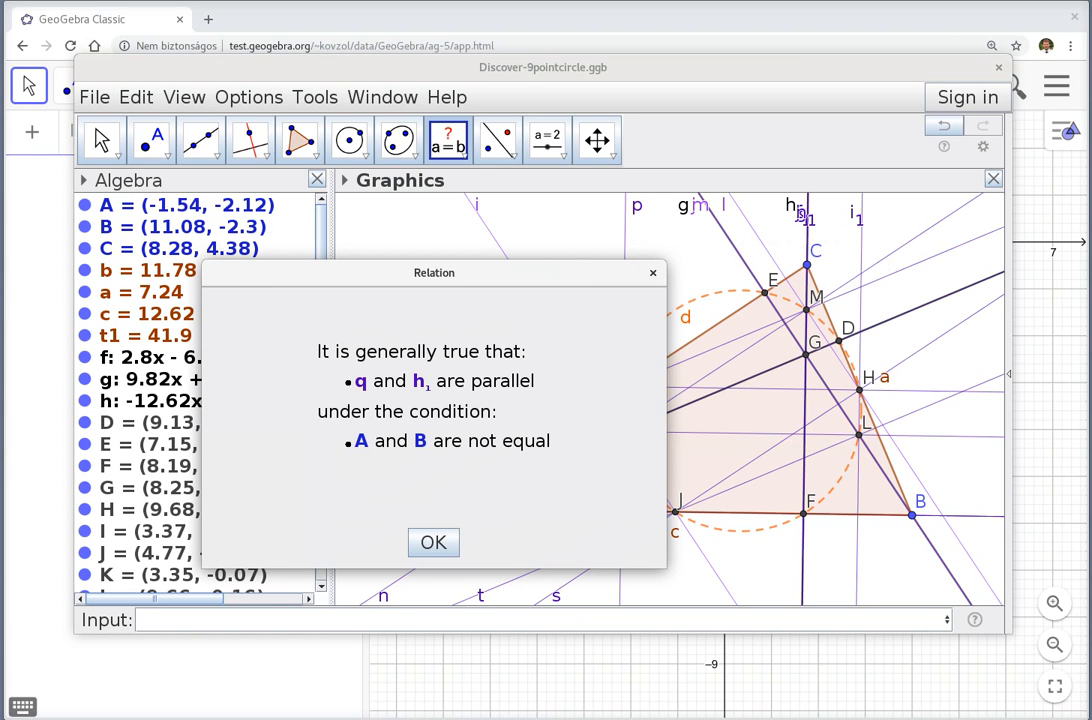
pyautogui.click(432, 542)
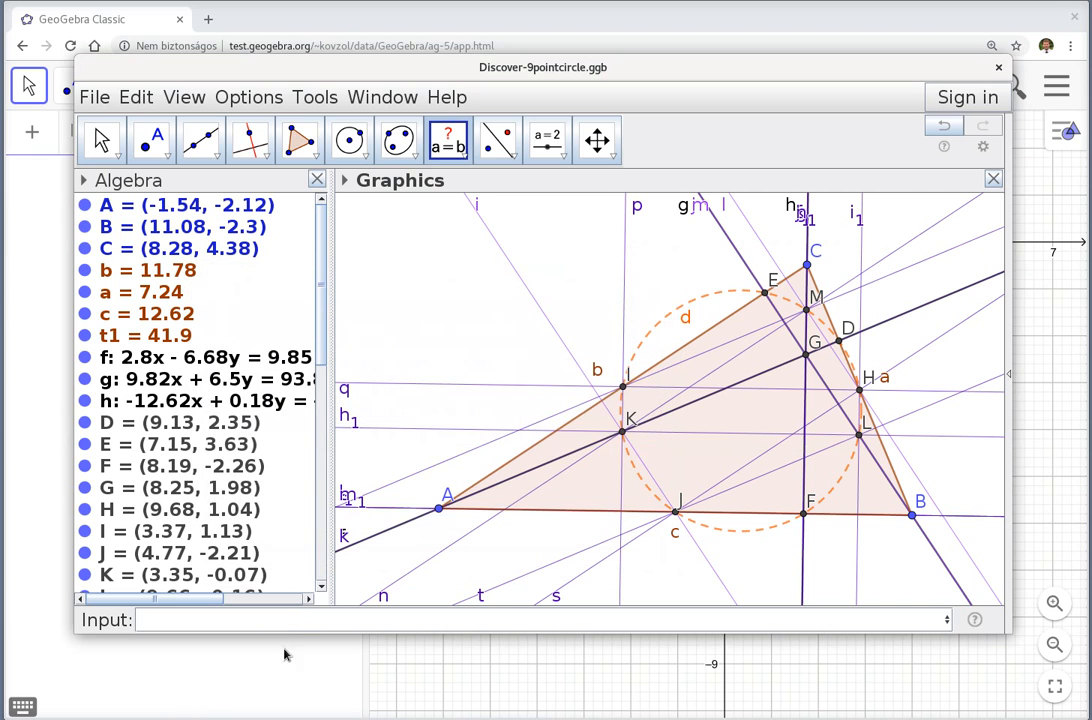
# - Run the command Relation({I,K,L,H}) and check the relation of the four points symbolically
pyautogui.click(287, 626)
pyautogui.write('Rel')
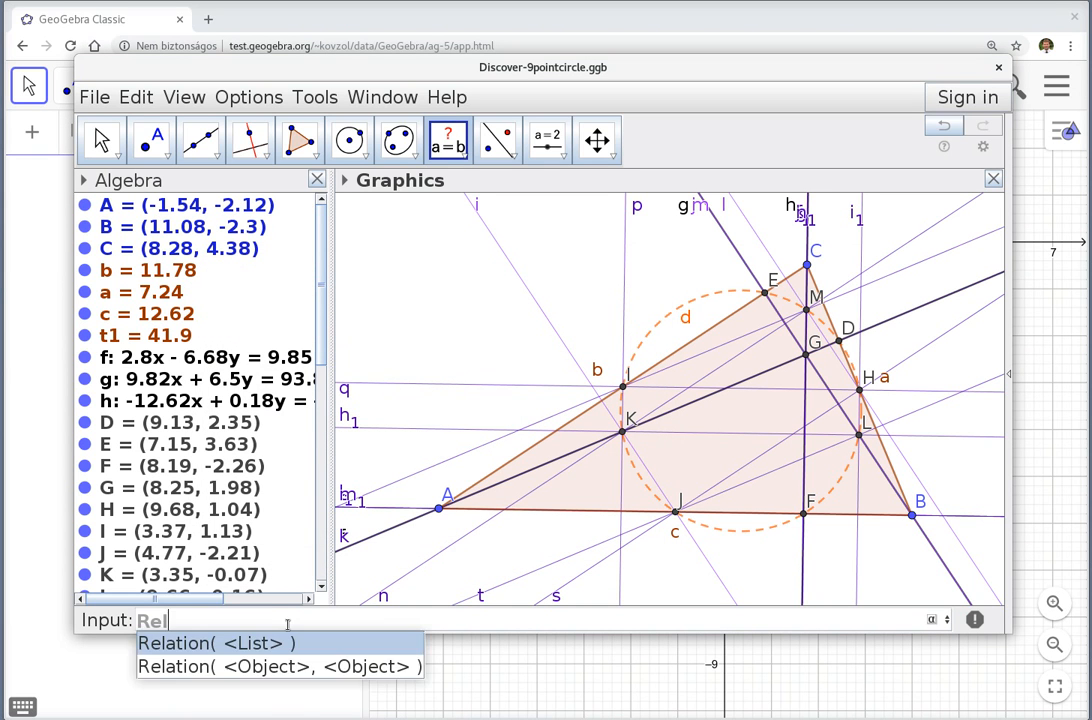
pyautogui.write('ation(')
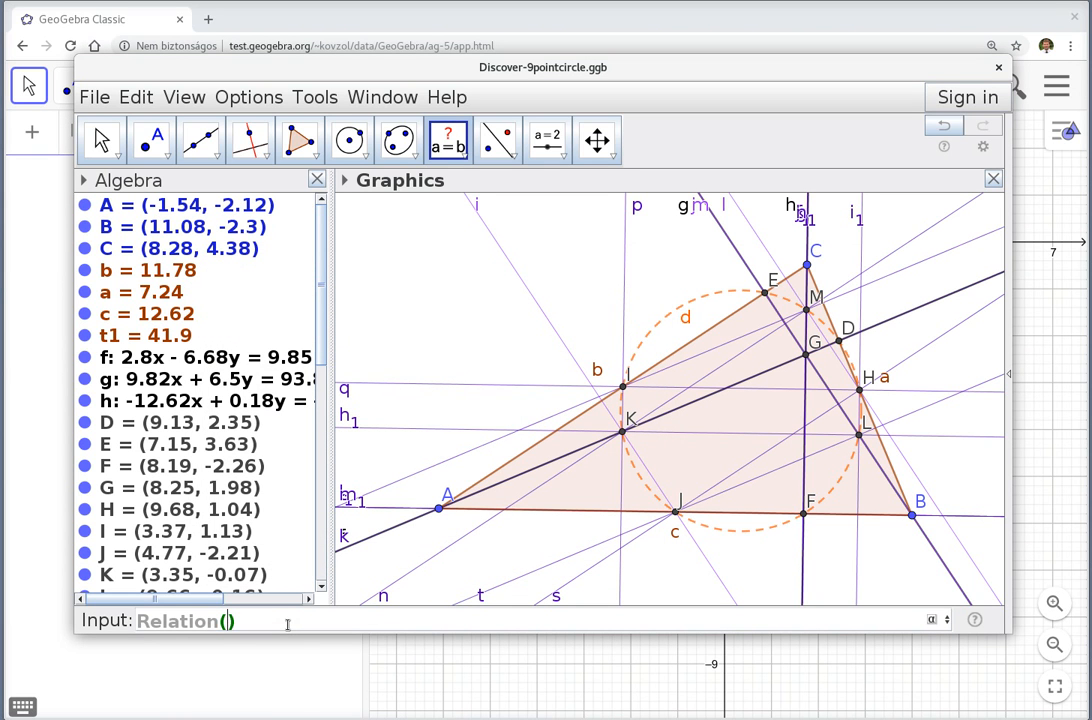
pyautogui.write('{I,K,L,H')
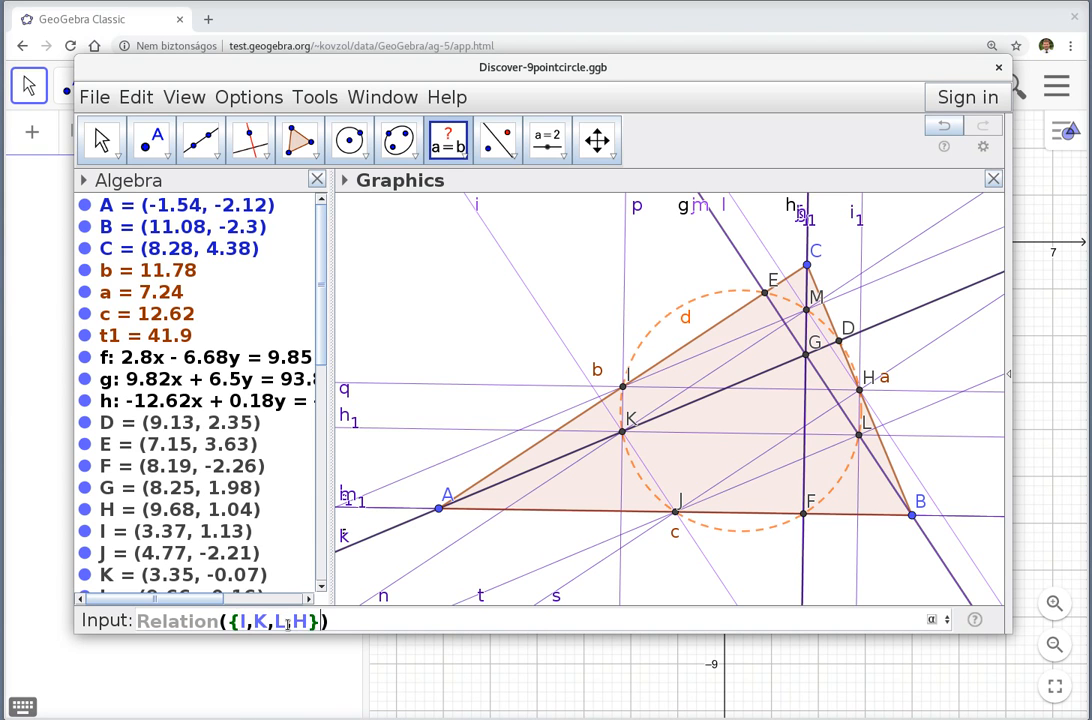
pyautogui.press('Return')
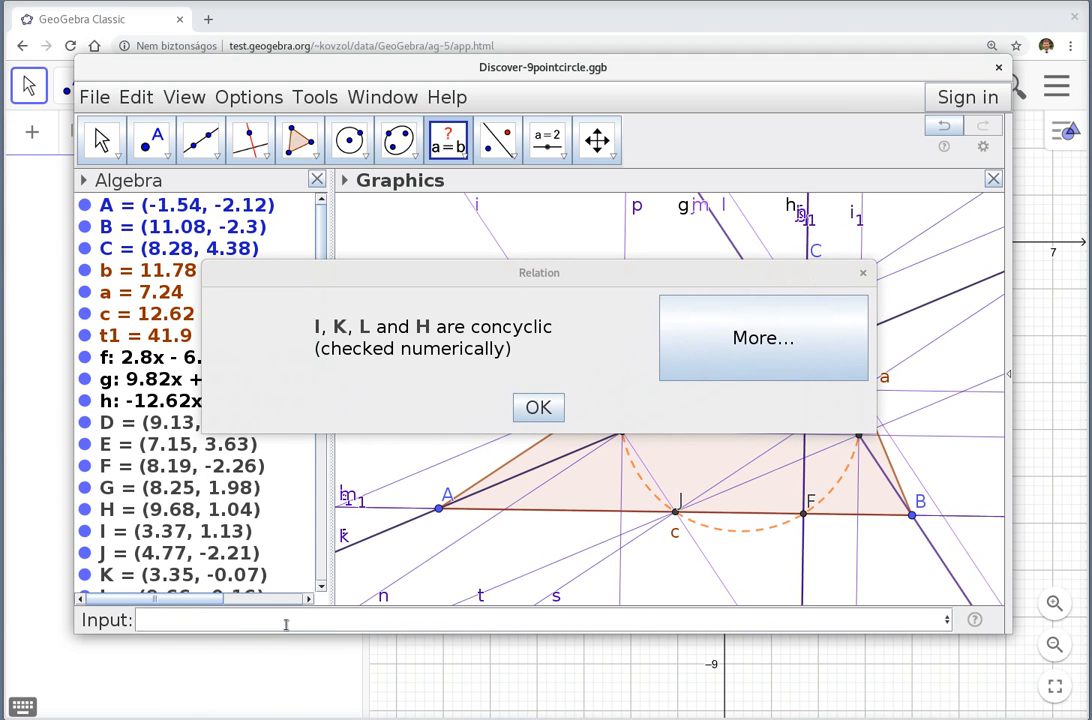
pyautogui.click(728, 348)
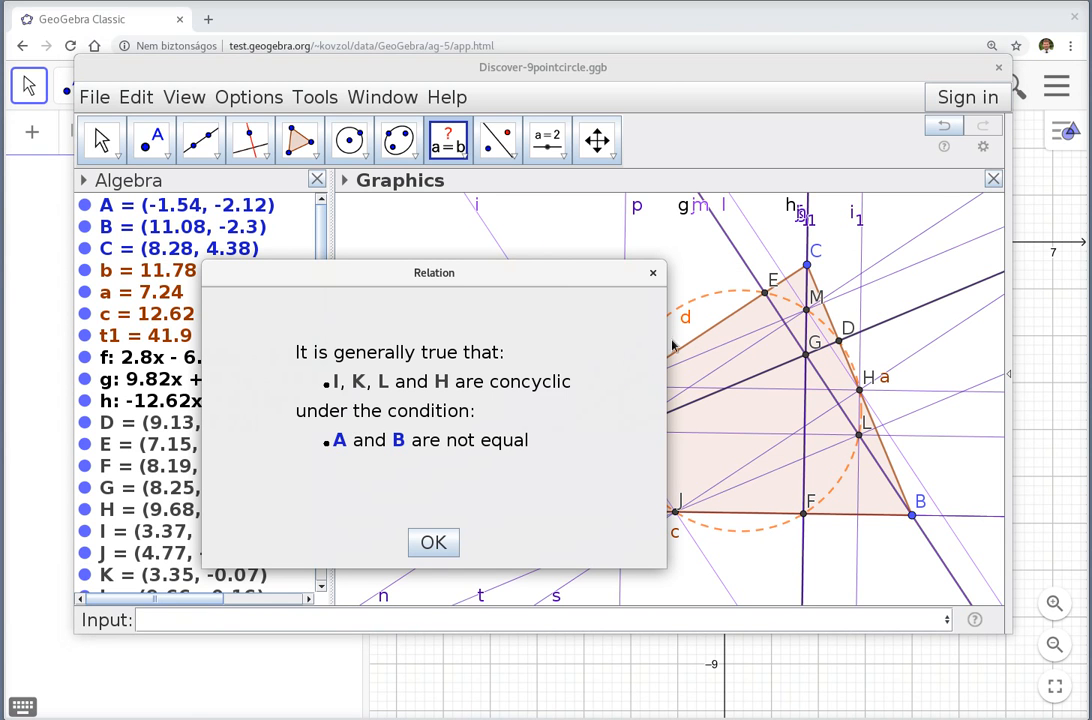
pyautogui.click(431, 544)
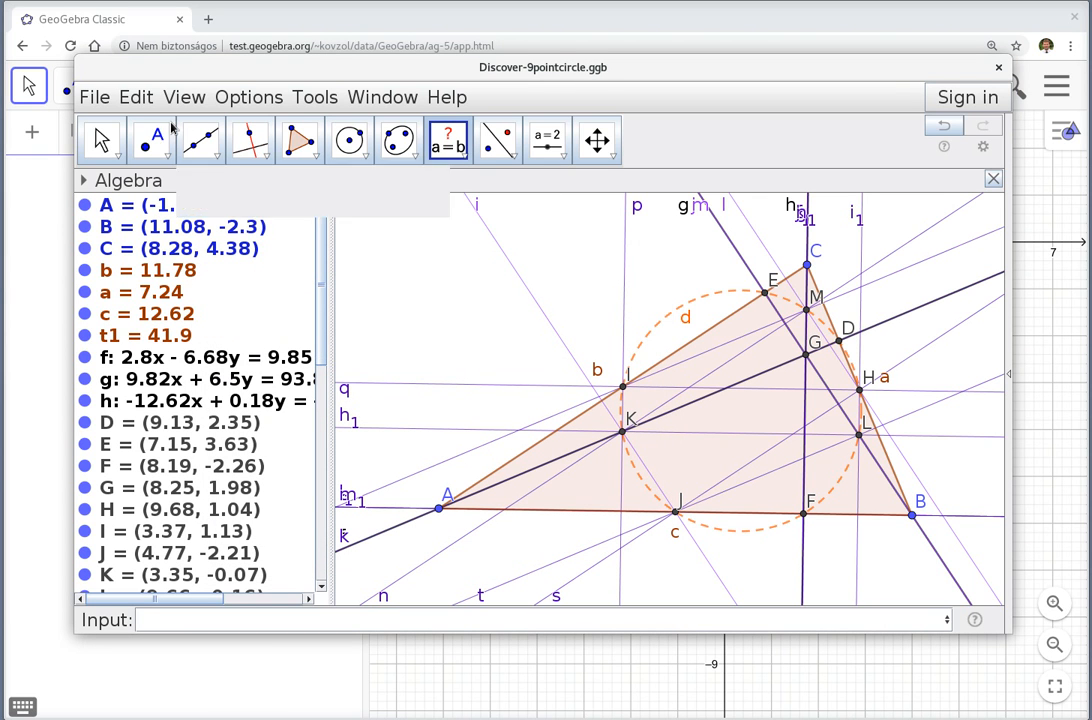
# - Start a new construction without saving the nine-point circle file, and hide the axes and grid
pyautogui.click(107, 98)
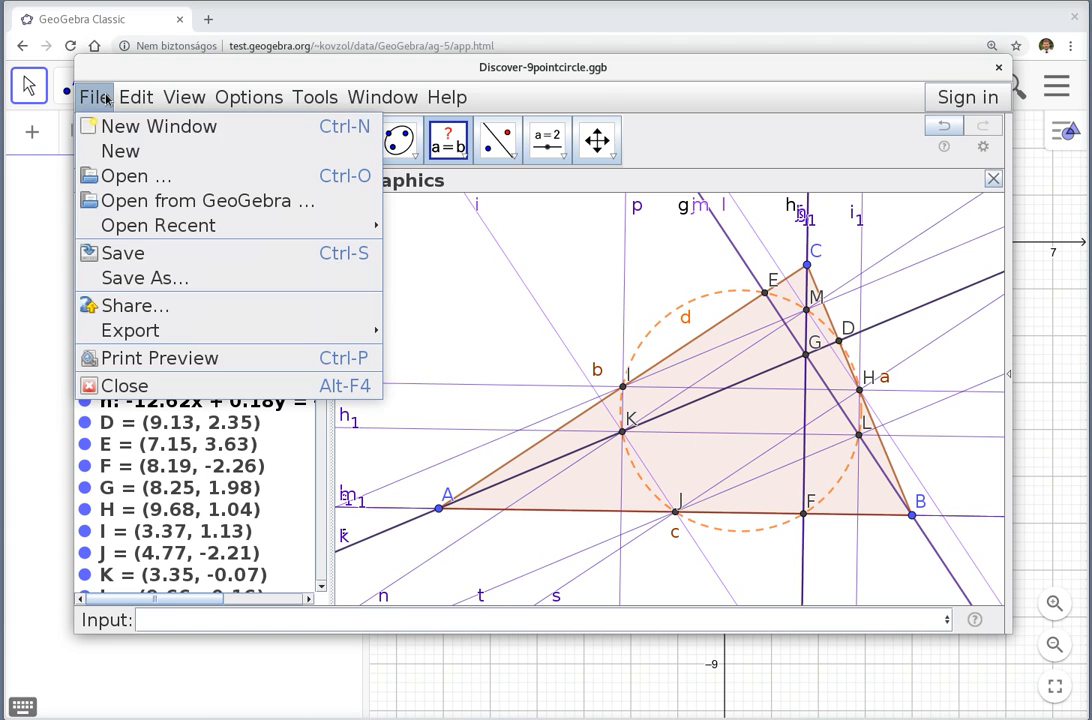
pyautogui.click(122, 152)
pyautogui.click(530, 373)
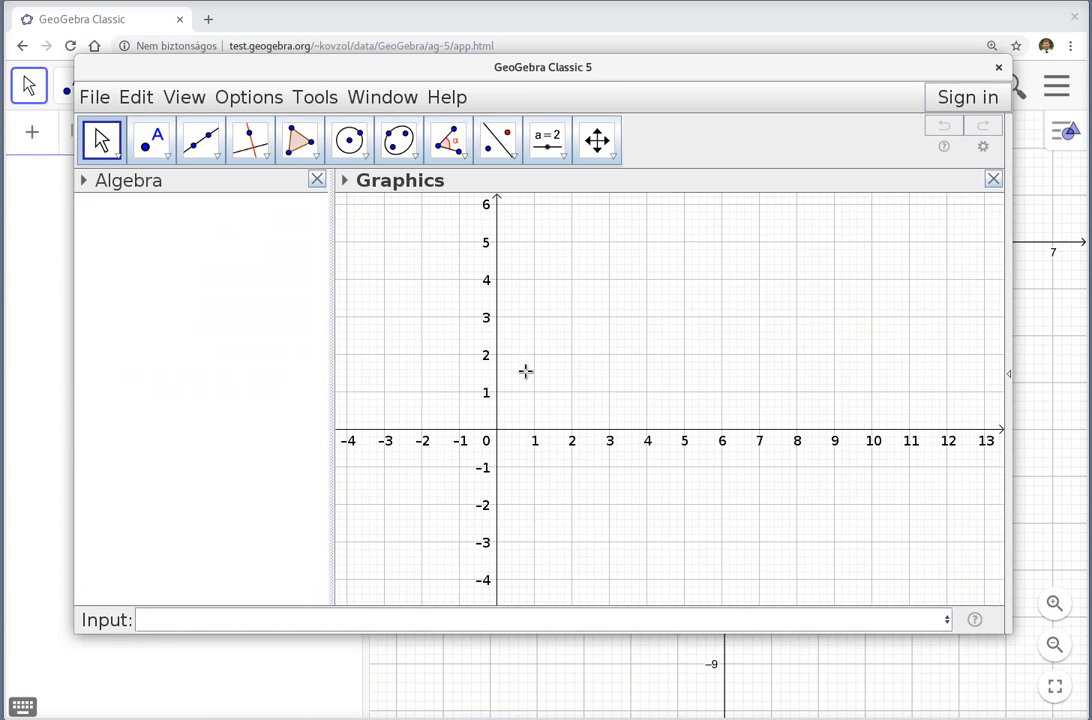
pyautogui.rightClick(563, 344)
pyautogui.click(596, 382)
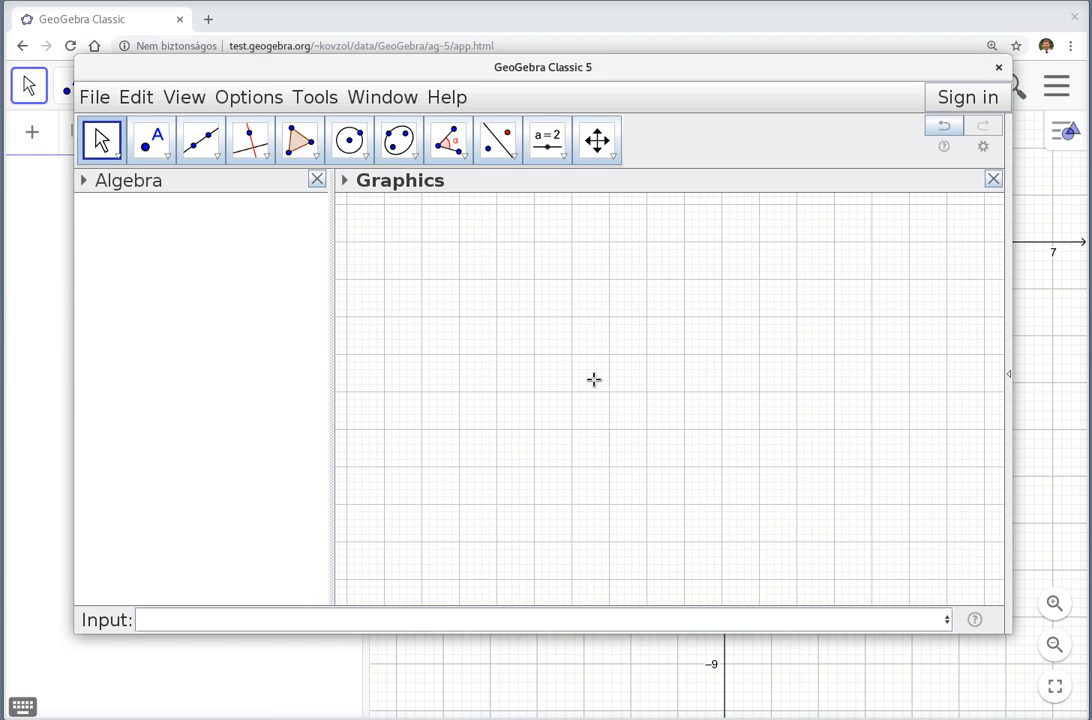
pyautogui.rightClick(595, 381)
pyautogui.click(643, 450)
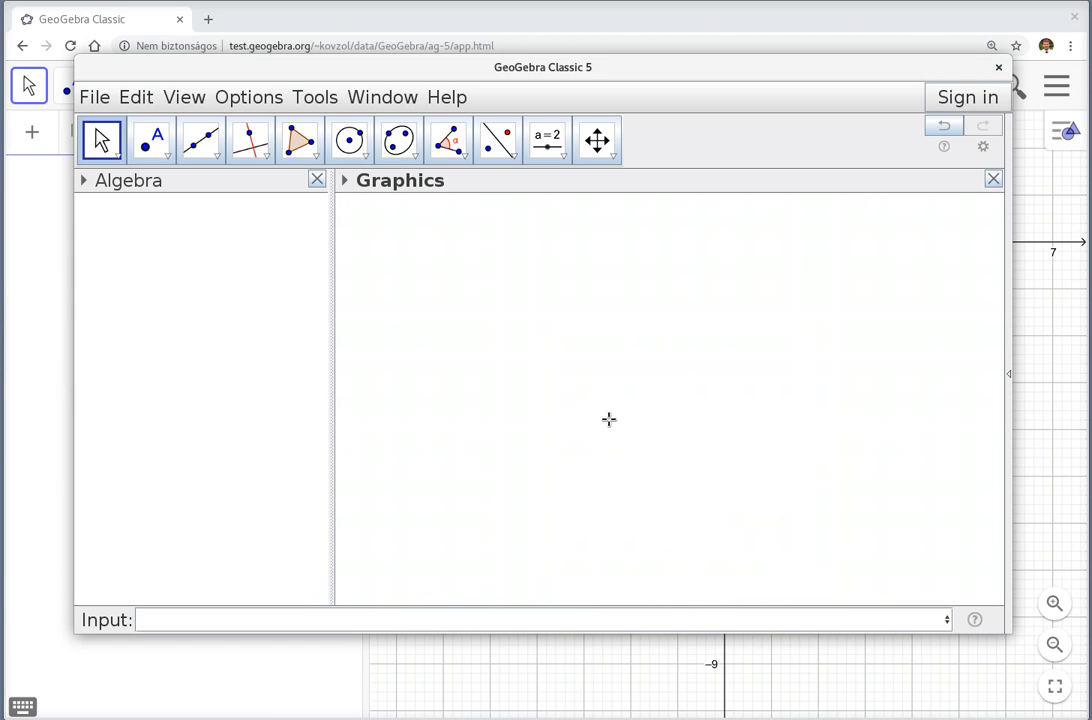
# - Draw triangle ABC with vertices at about (-1.56, -1.66), (9.12, -1.58) and (4.98, 4.44)
pyautogui.click(300, 140)
pyautogui.click(437, 490)
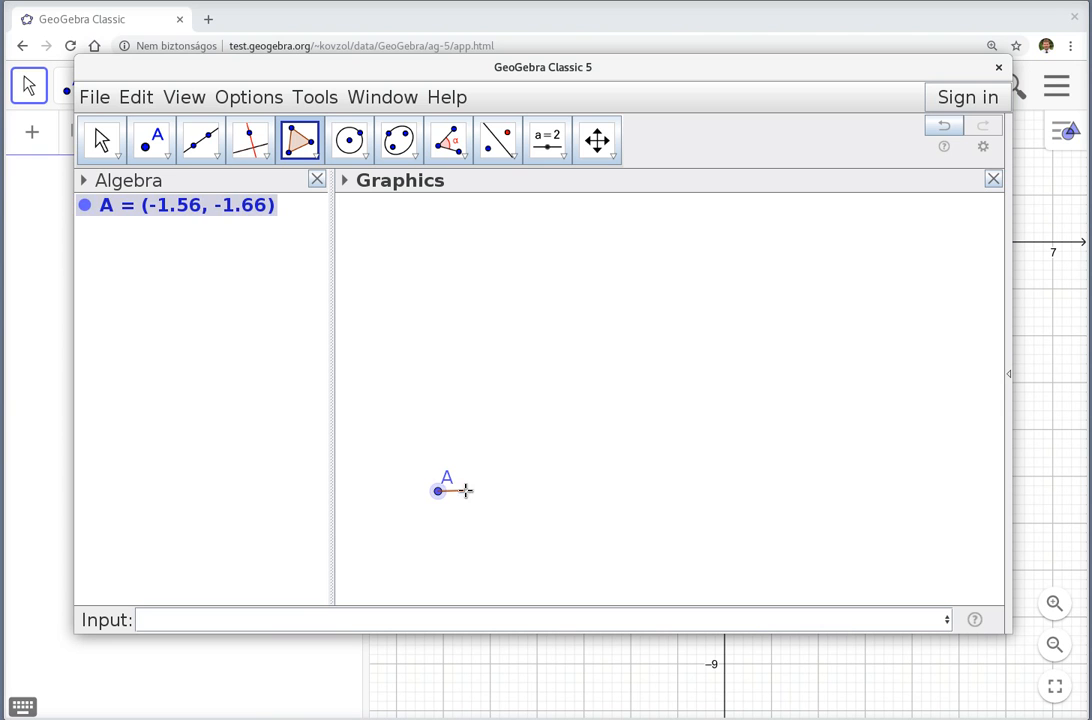
pyautogui.click(838, 488)
pyautogui.click(683, 262)
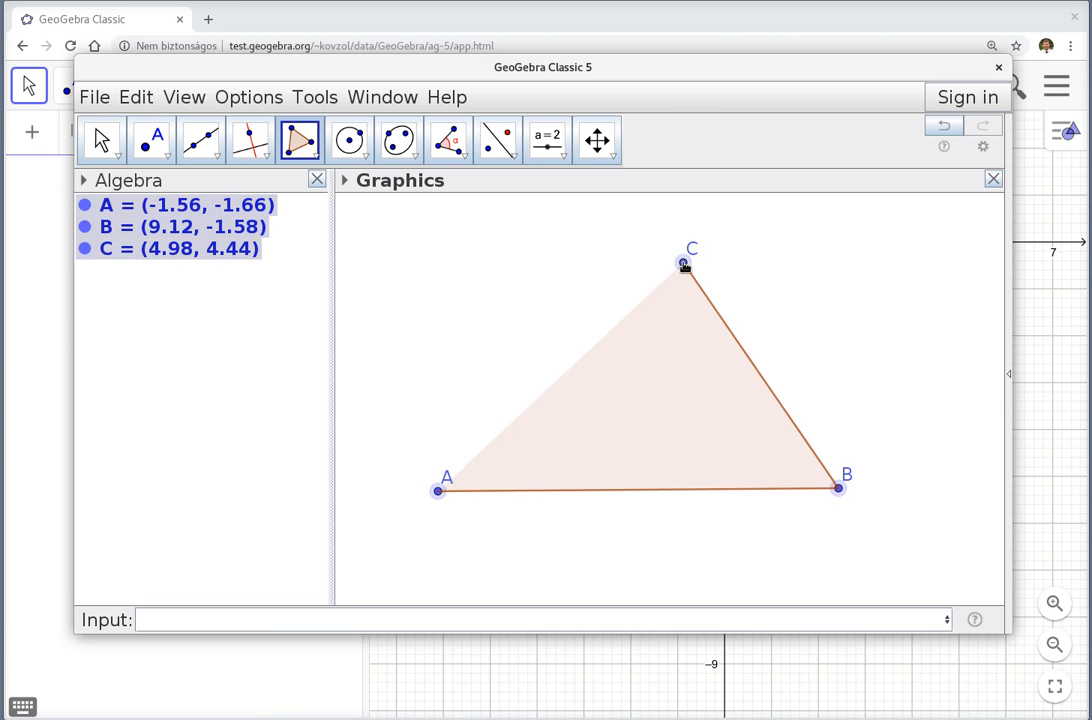
pyautogui.click(438, 491)
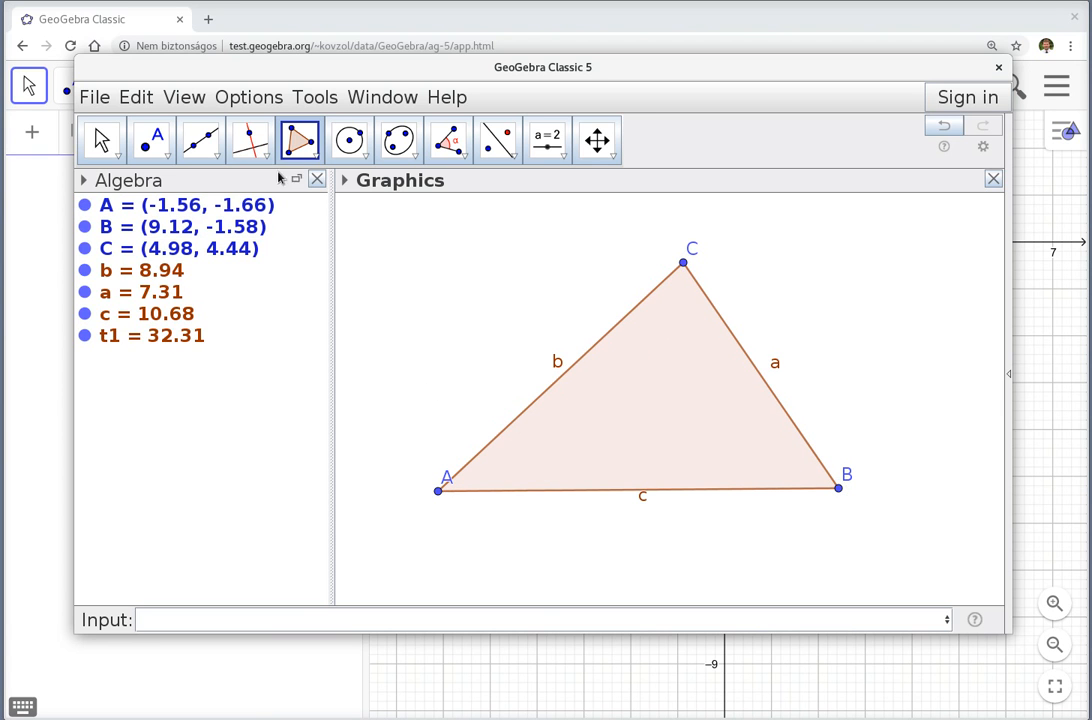
# - Construct the midpoints of the triangle's sides AB, BC and CA with Midpoint or Center
pyautogui.click(164, 153)
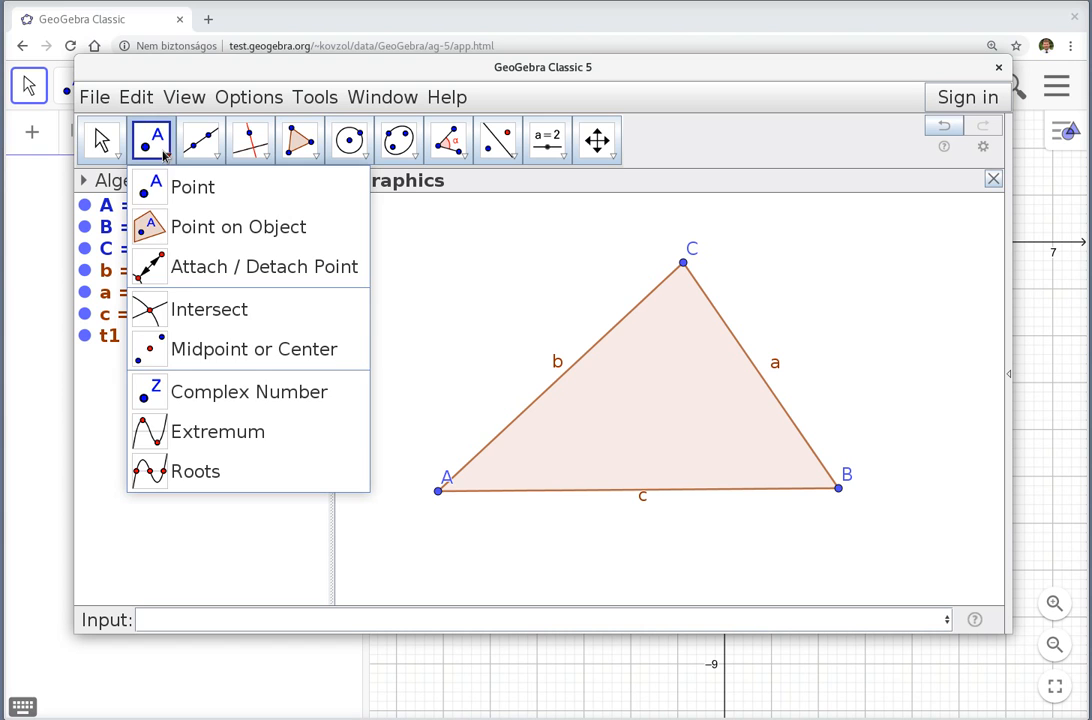
pyautogui.click(238, 350)
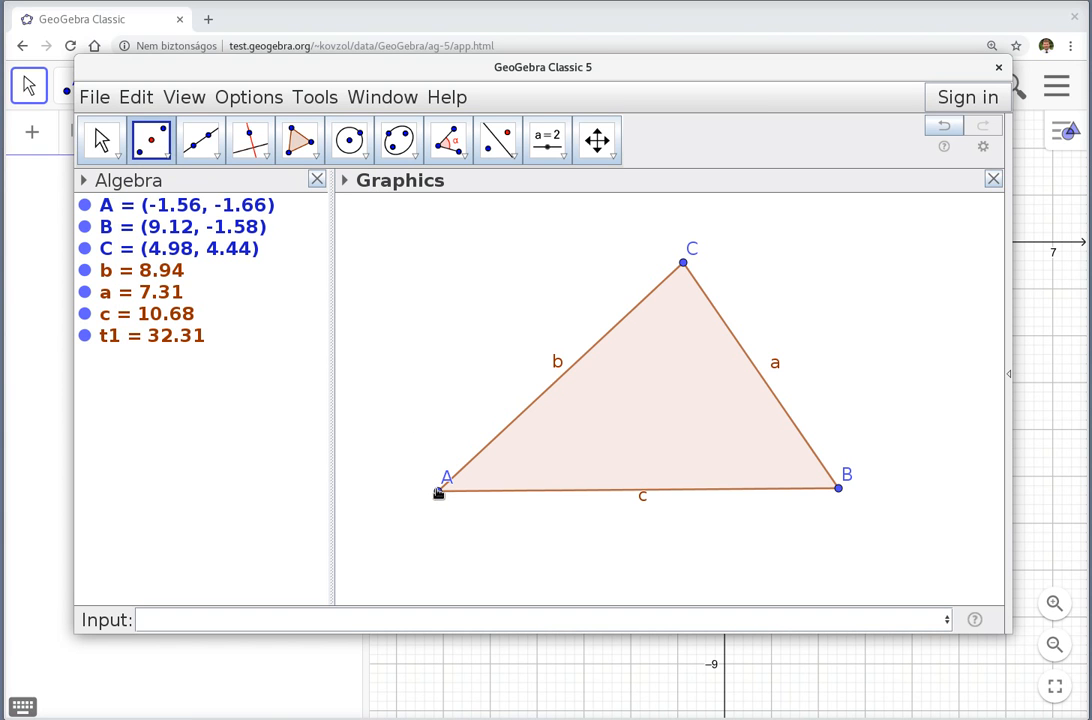
pyautogui.click(438, 492)
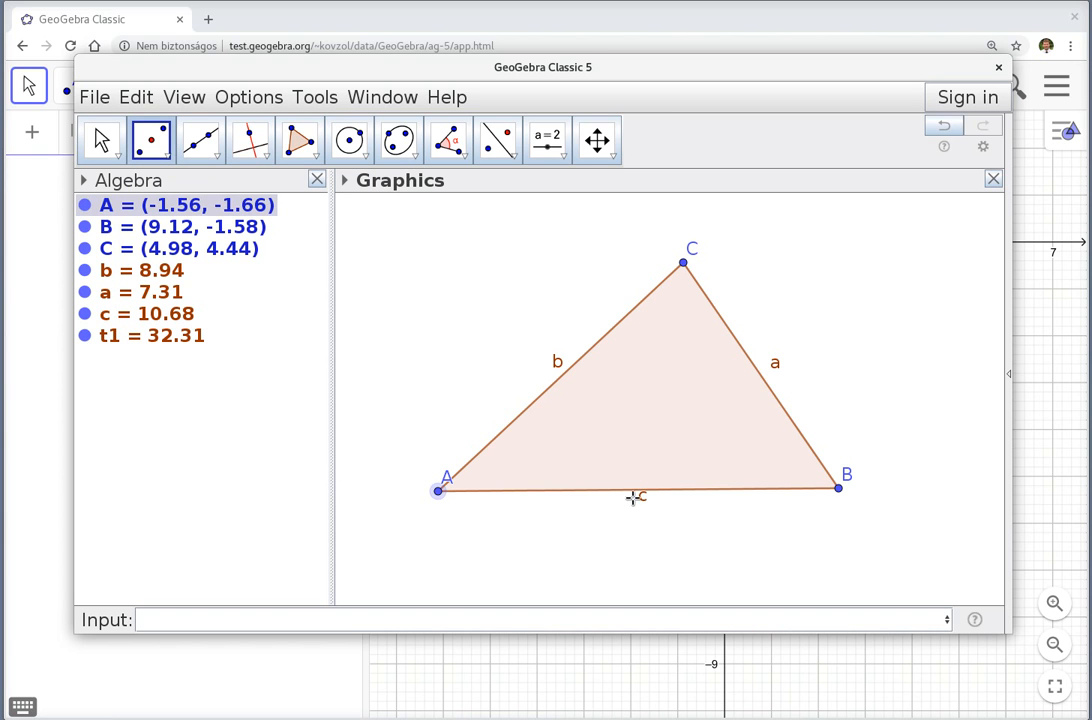
pyautogui.click(839, 489)
pyautogui.click(839, 489)
pyautogui.click(684, 265)
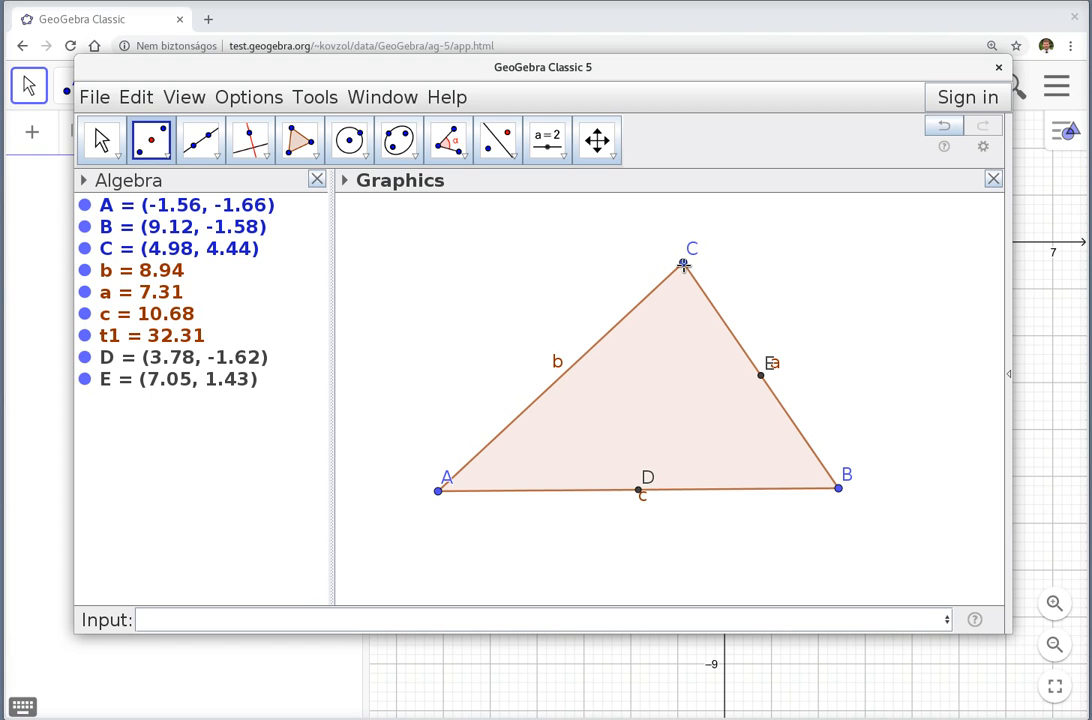
pyautogui.click(684, 265)
pyautogui.click(438, 492)
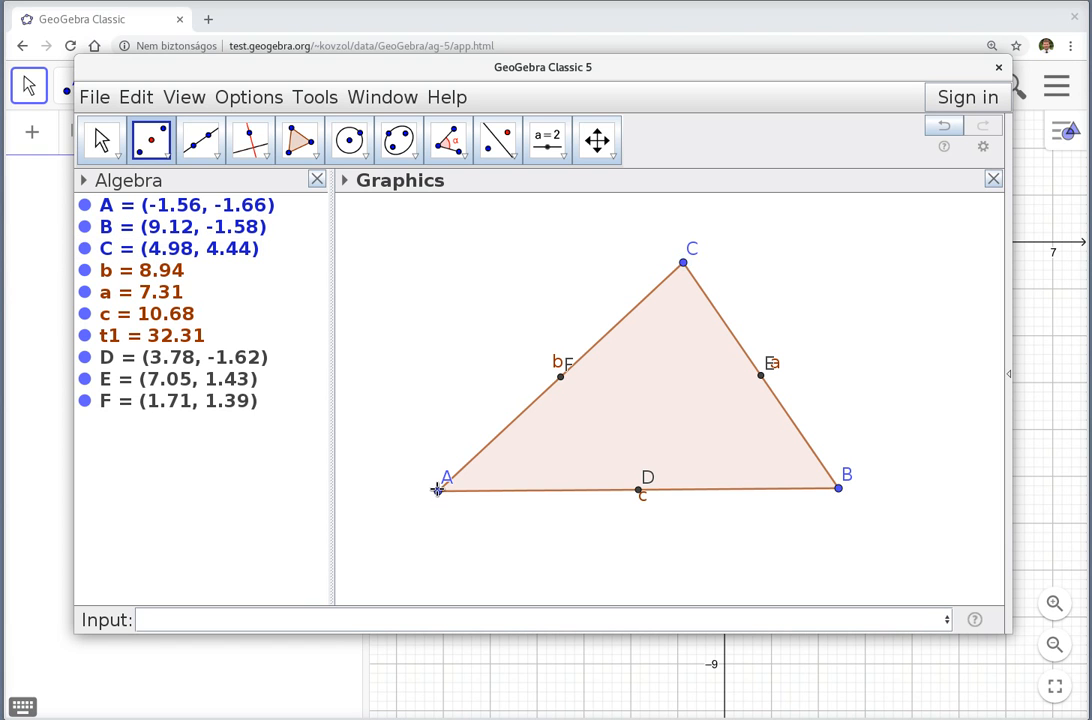
# - Construct the successive midpoints of A and F, F and D, D and H, H and G, and G and J
pyautogui.click(438, 492)
pyautogui.click(561, 377)
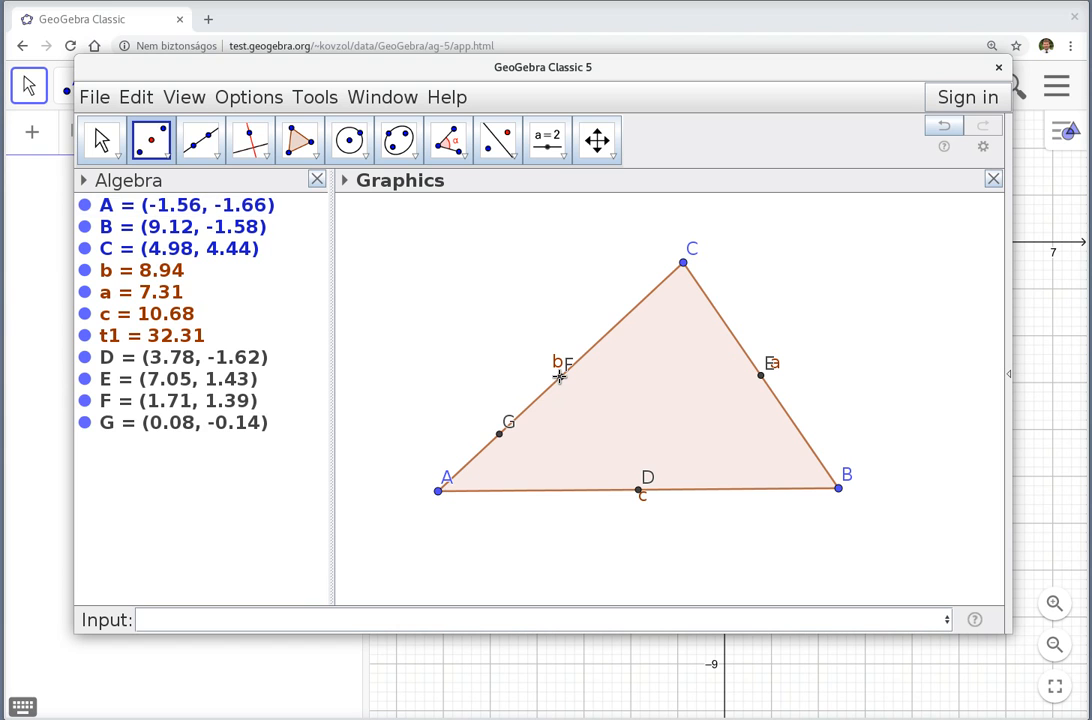
pyautogui.click(561, 377)
pyautogui.click(640, 492)
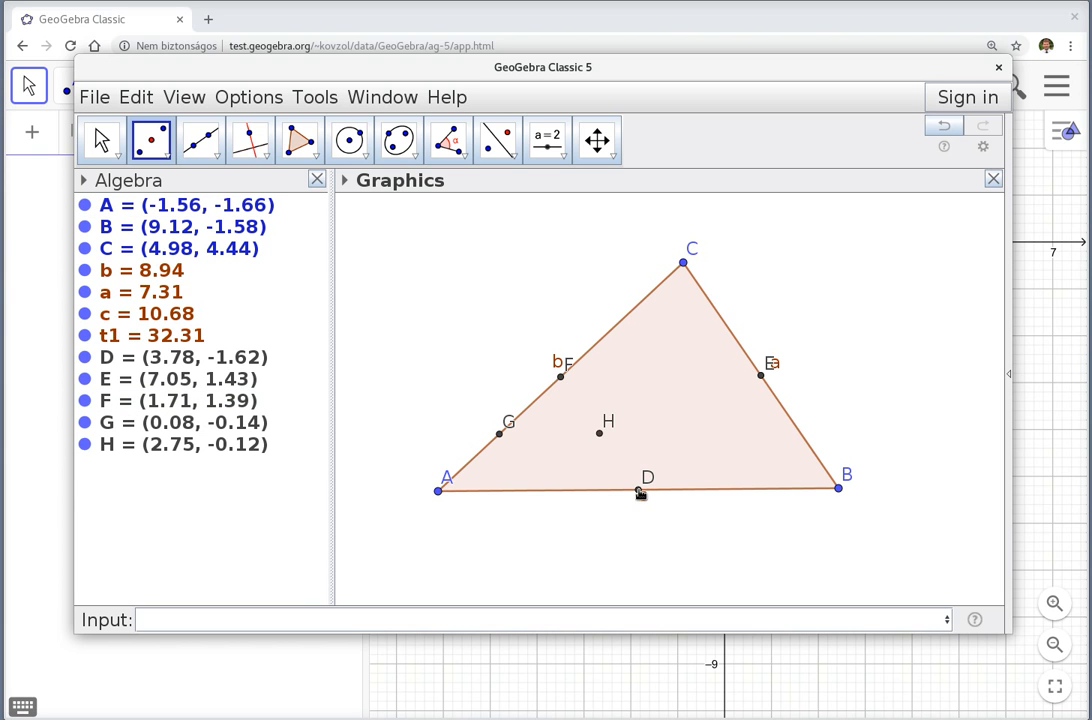
pyautogui.click(640, 492)
pyautogui.click(598, 434)
pyautogui.click(598, 434)
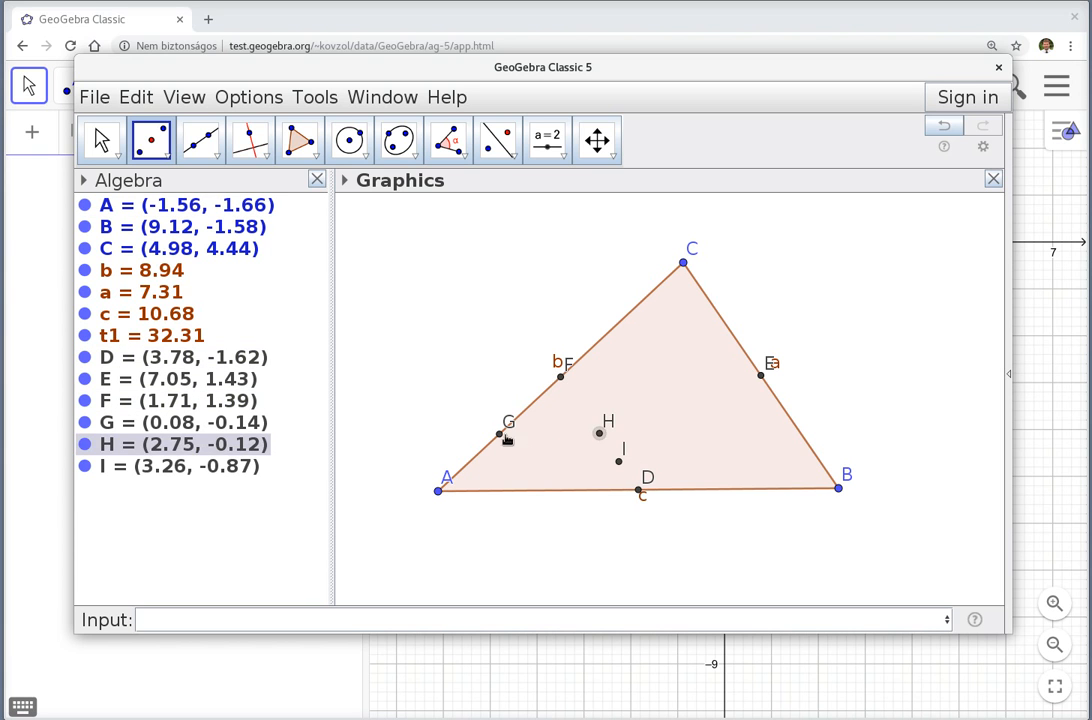
pyautogui.click(499, 434)
pyautogui.click(499, 434)
pyautogui.click(549, 434)
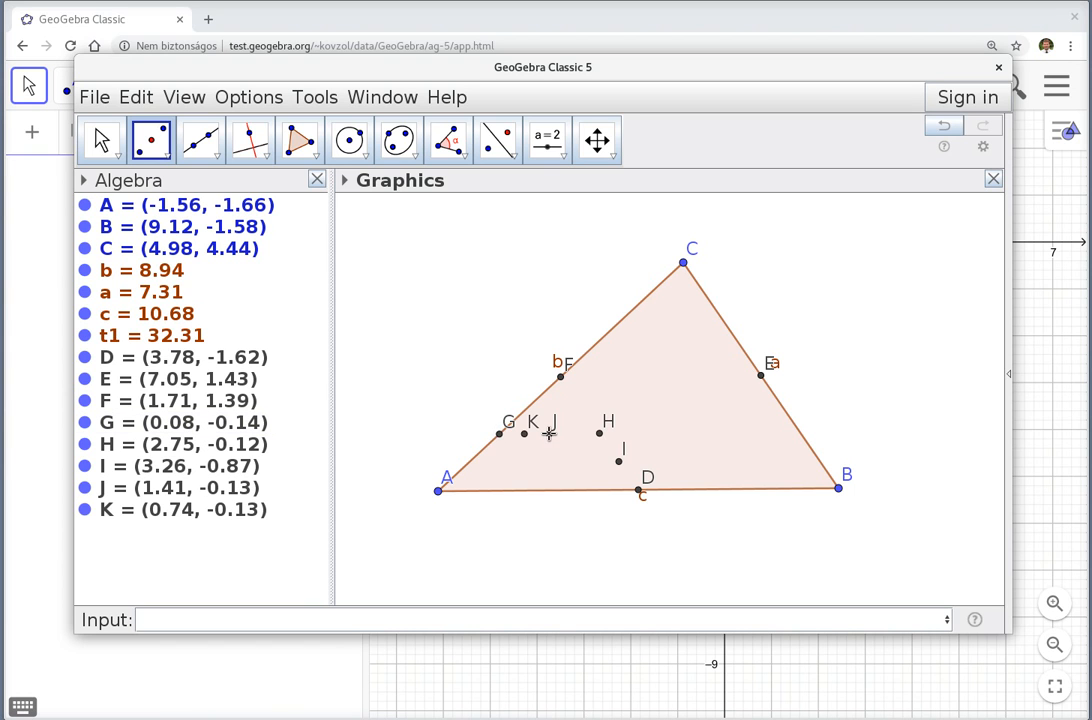
# - Construct the midpoints of J and E, E and F, F and L, and L and B
pyautogui.click(549, 434)
pyautogui.click(760, 377)
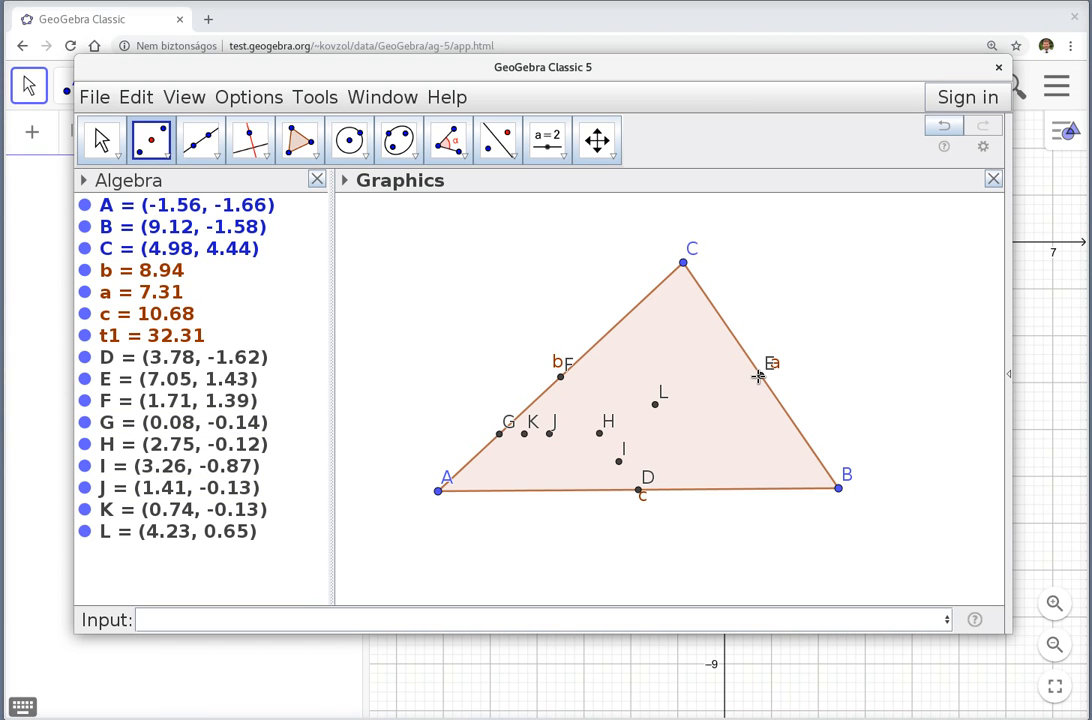
pyautogui.click(760, 377)
pyautogui.click(561, 378)
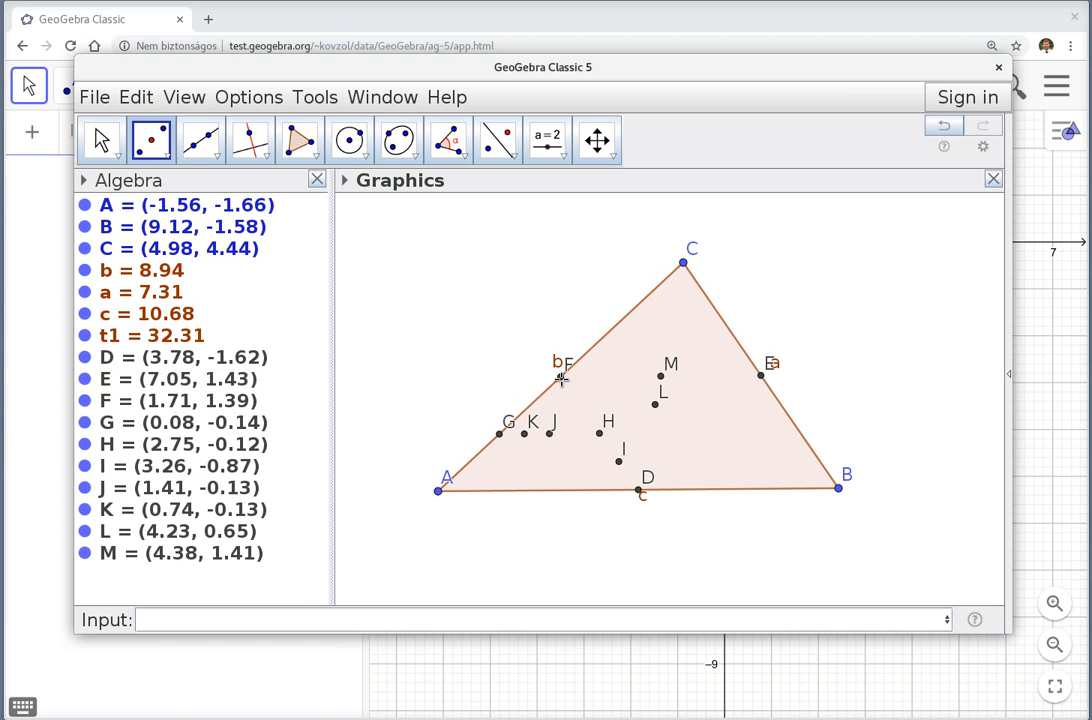
pyautogui.click(561, 378)
pyautogui.click(655, 404)
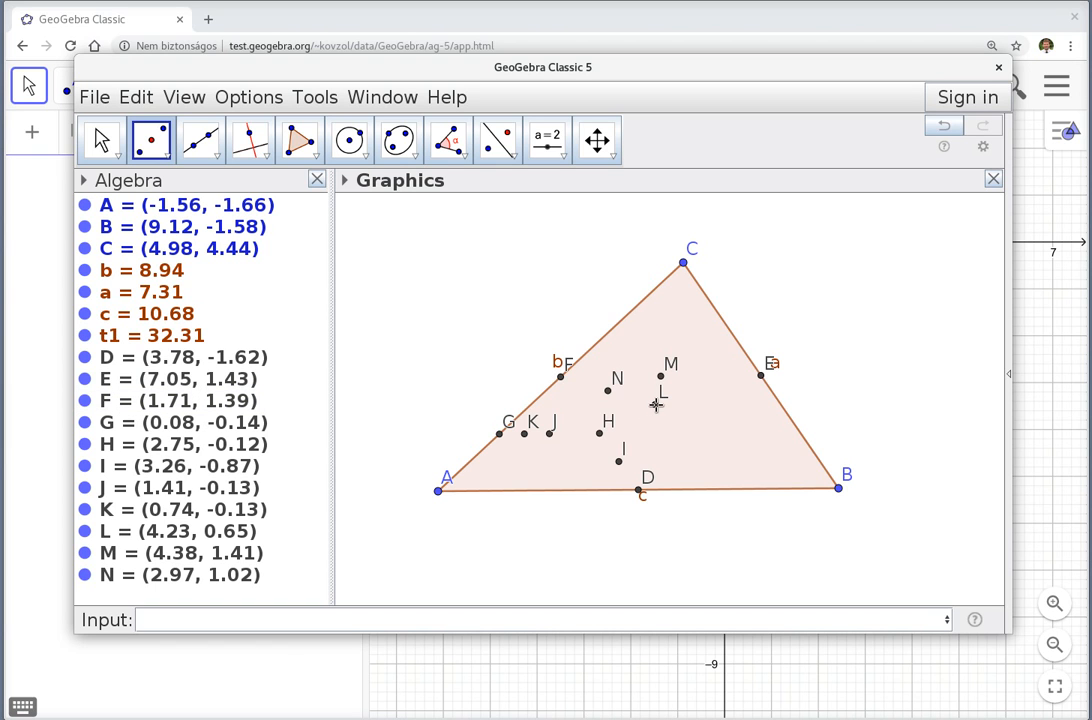
pyautogui.click(655, 404)
pyautogui.click(838, 488)
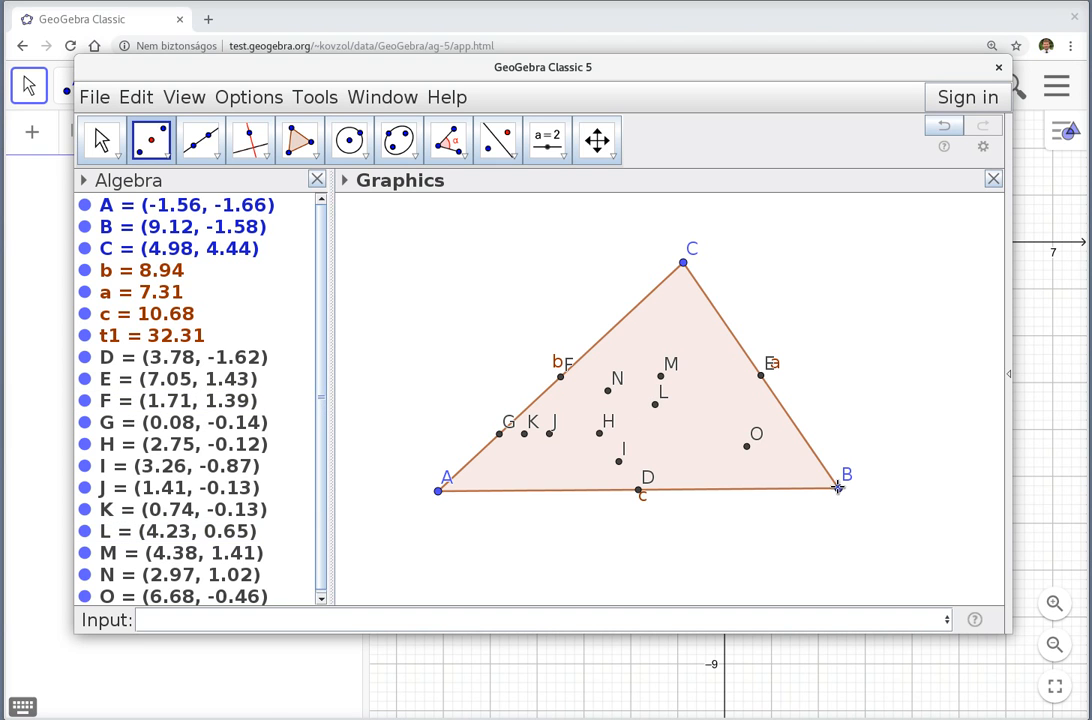
# - Construct the midpoints of B and O, O and I, and Q and L
pyautogui.click(838, 488)
pyautogui.click(748, 446)
pyautogui.click(748, 446)
pyautogui.click(619, 461)
pyautogui.click(684, 455)
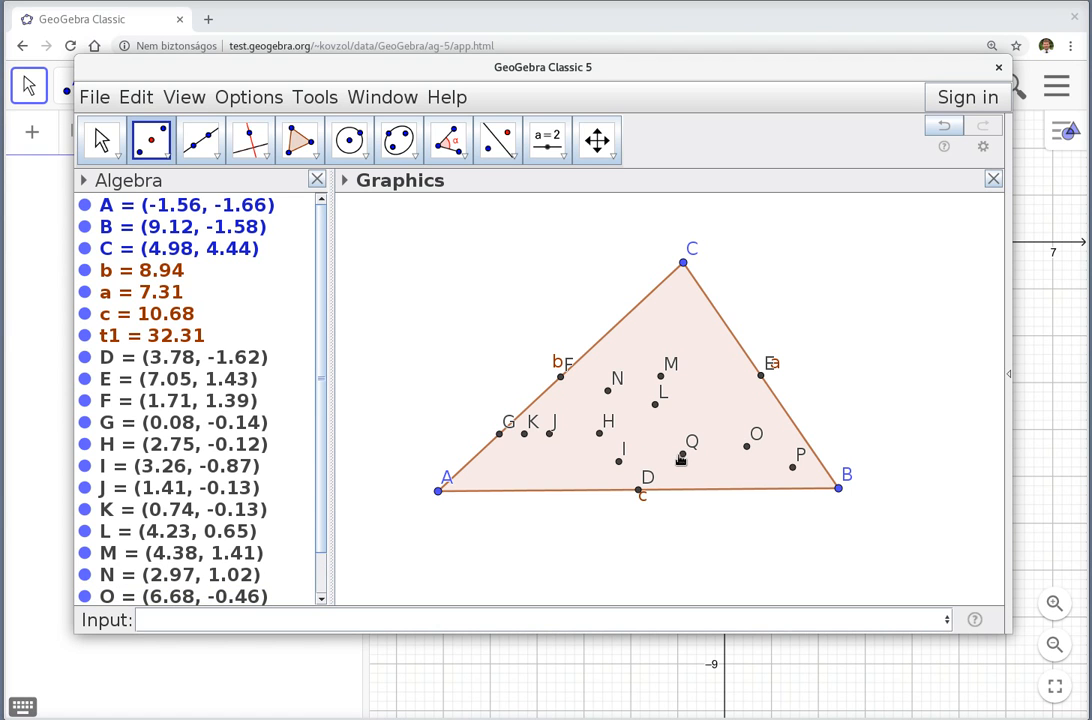
pyautogui.click(655, 404)
# - Run the Discover command on midpoint R and on midpoint Q of the triangle figure
pyautogui.click(357, 624)
pyautogui.write('Discover')
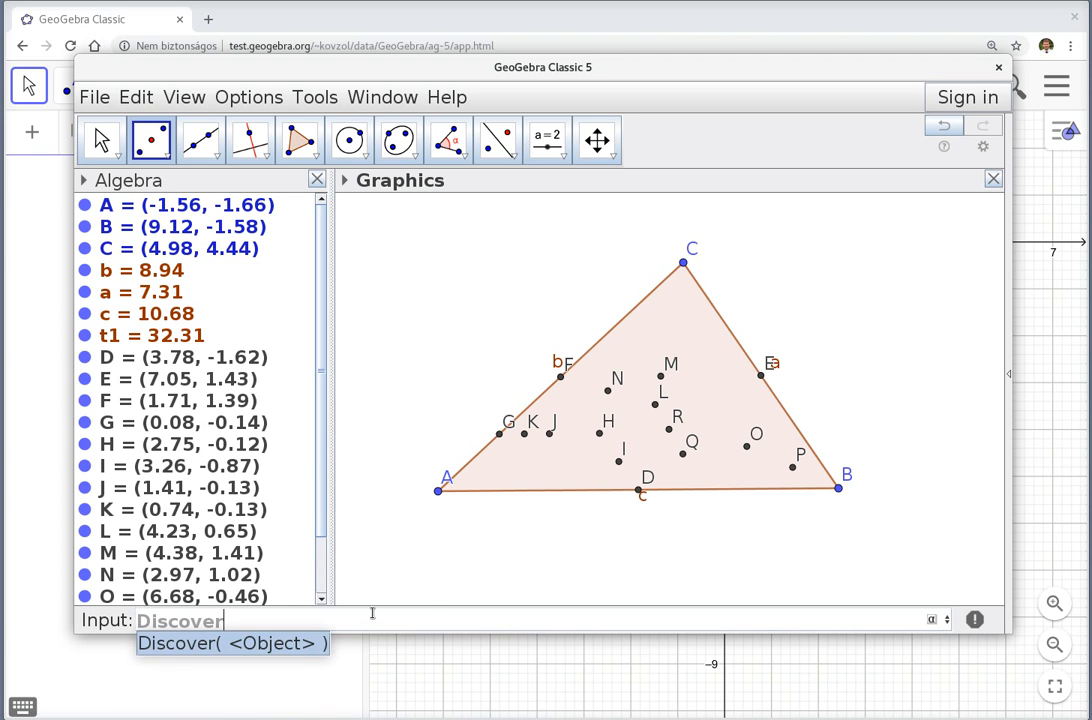
pyautogui.press('Return')
pyautogui.write('(')
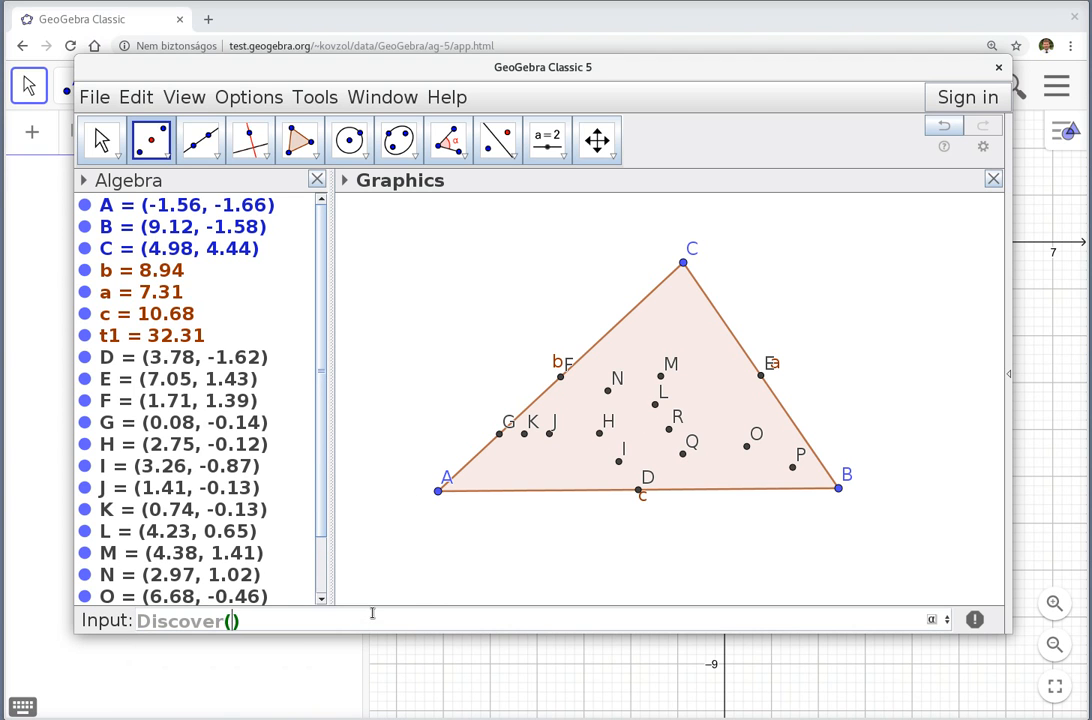
pyautogui.write('R')
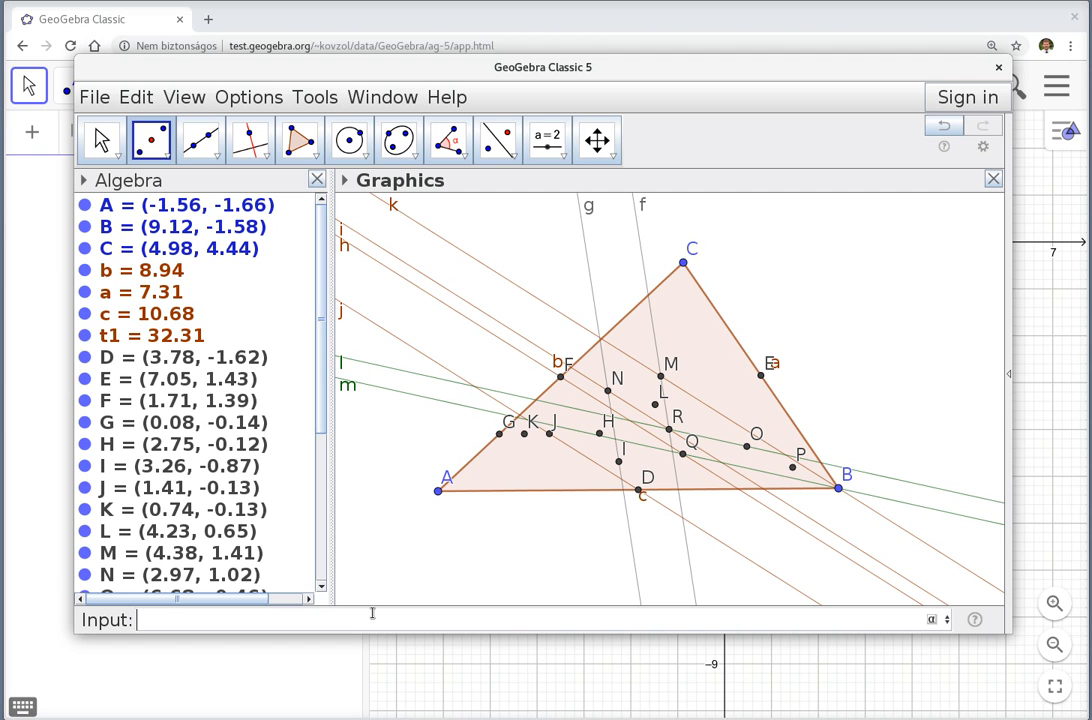
pyautogui.write('Discover')
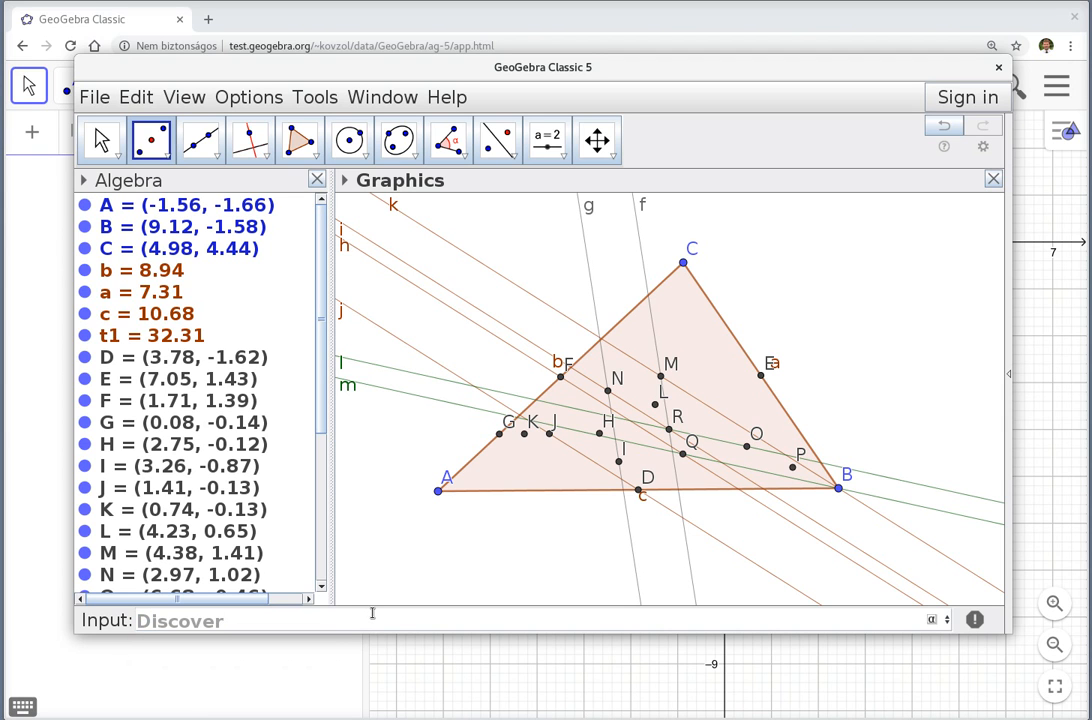
pyautogui.write('(Q')
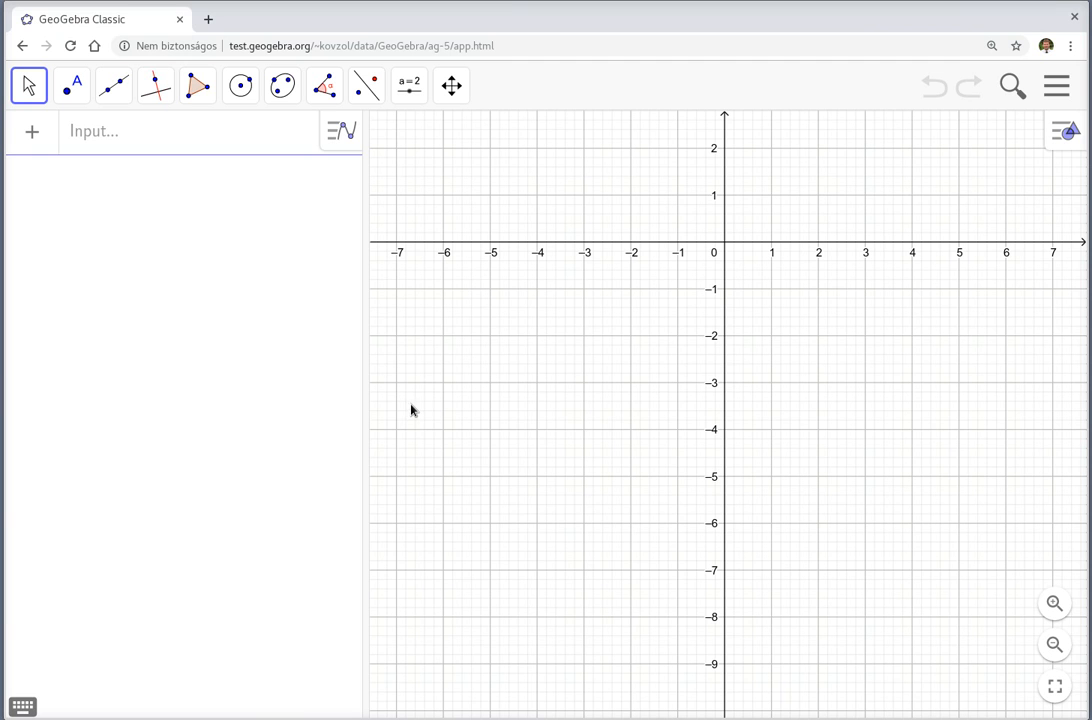
# - Hide the axes and the grid in the Graphics view of the browser version of GeoGebra Classic
pyautogui.rightClick(447, 409)
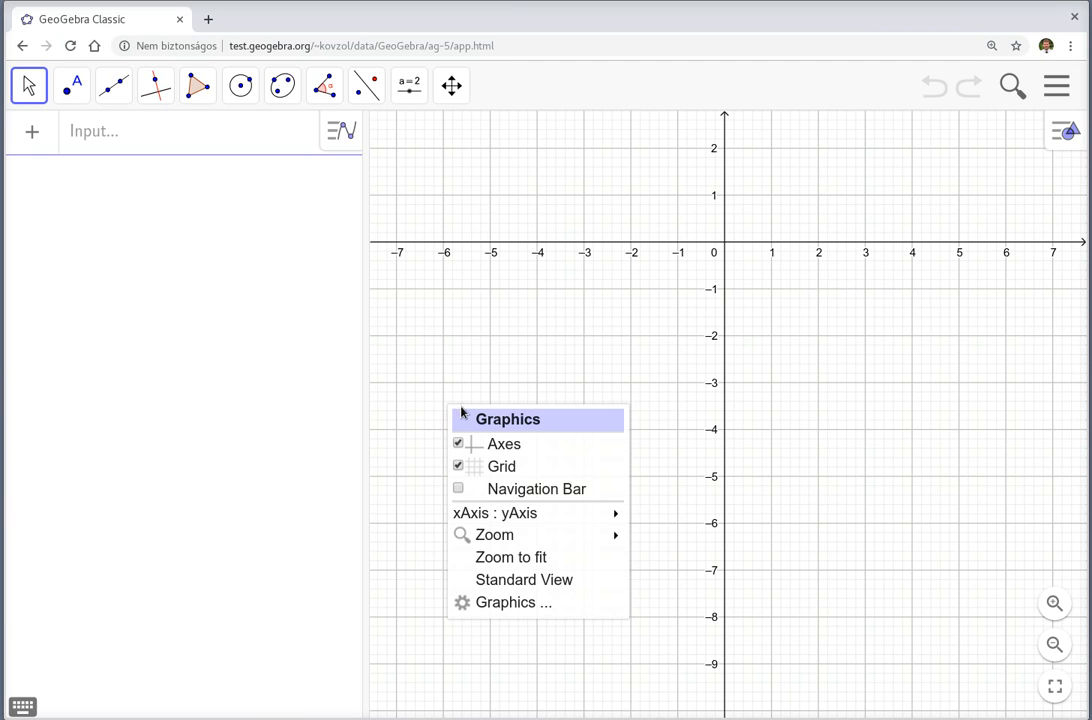
pyautogui.click(520, 440)
pyautogui.rightClick(520, 437)
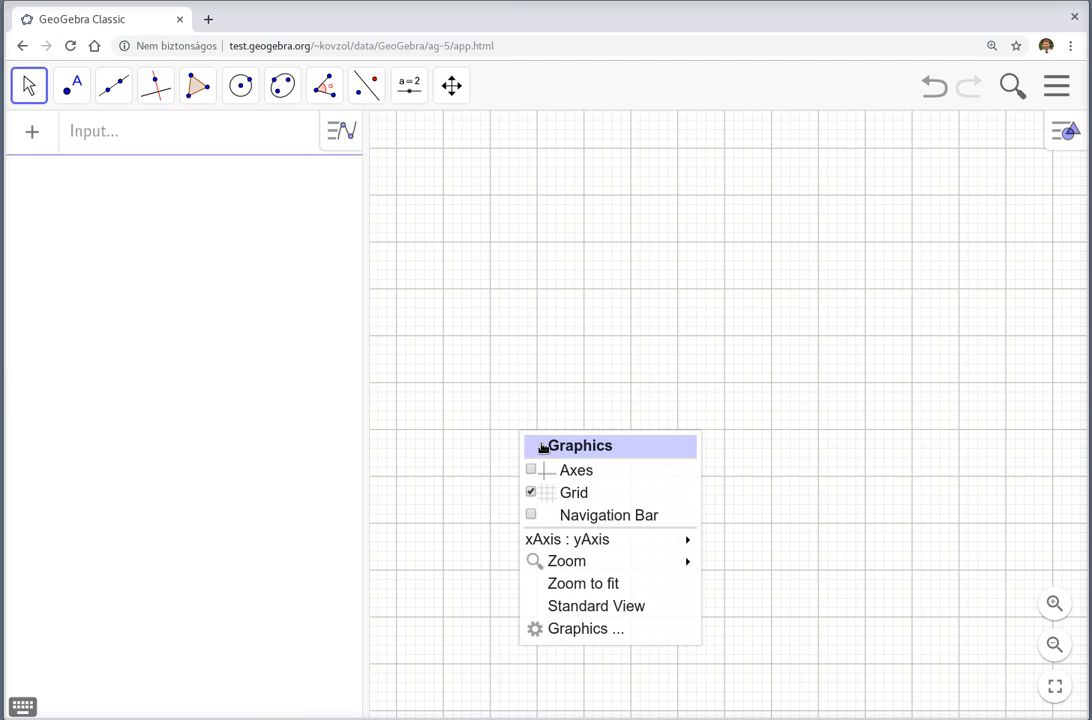
pyautogui.click(585, 495)
# - Construct a Regular Polygon with 6 vertices on a nearly horizontal base from about (-2.43, -5.53) to (1.07, -5.61)
pyautogui.click(198, 85)
pyautogui.click(251, 178)
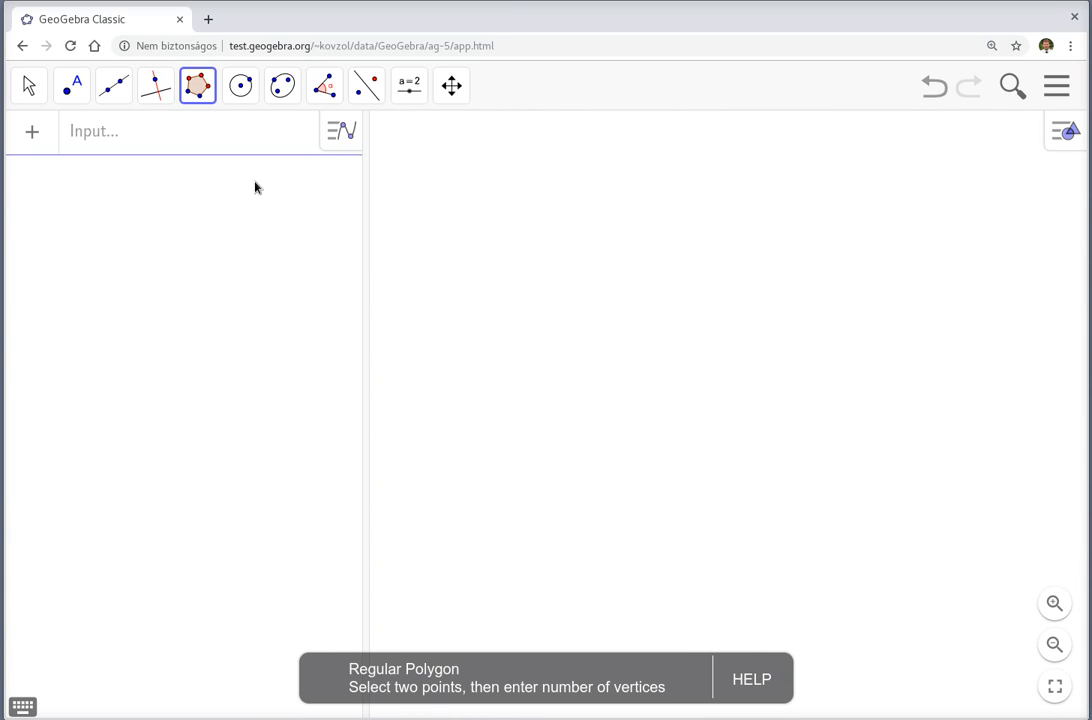
pyautogui.click(610, 503)
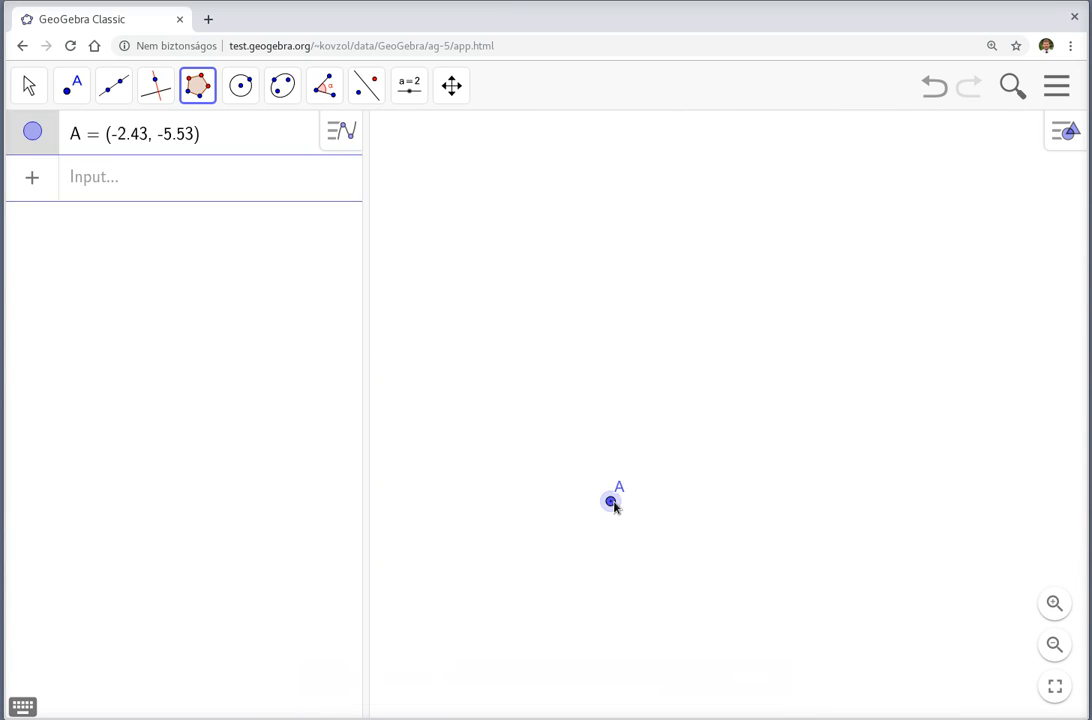
pyautogui.click(775, 505)
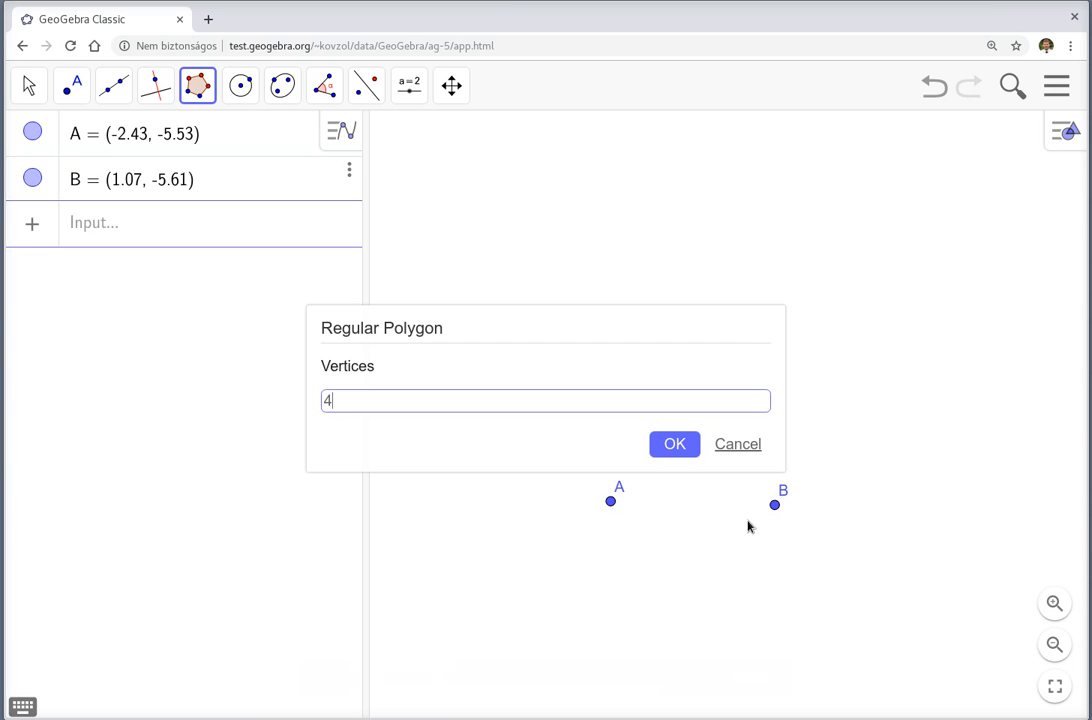
pyautogui.write('6')
pyautogui.click(673, 444)
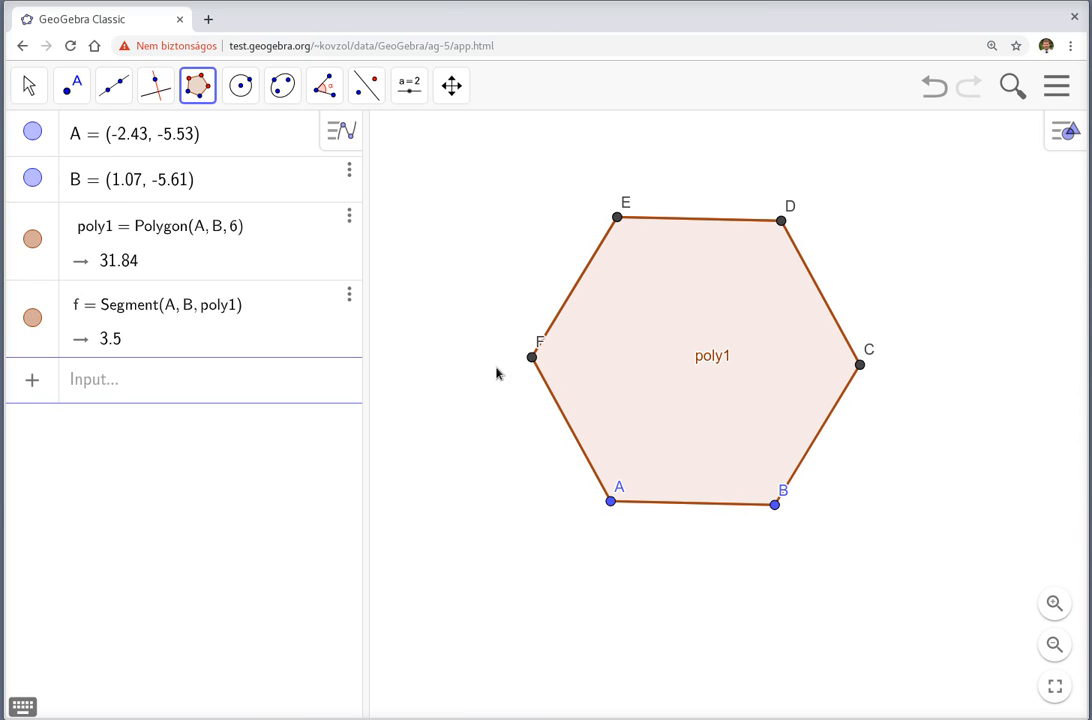
# - Run Discover on vertex B of the regular hexagon
pyautogui.click(349, 176)
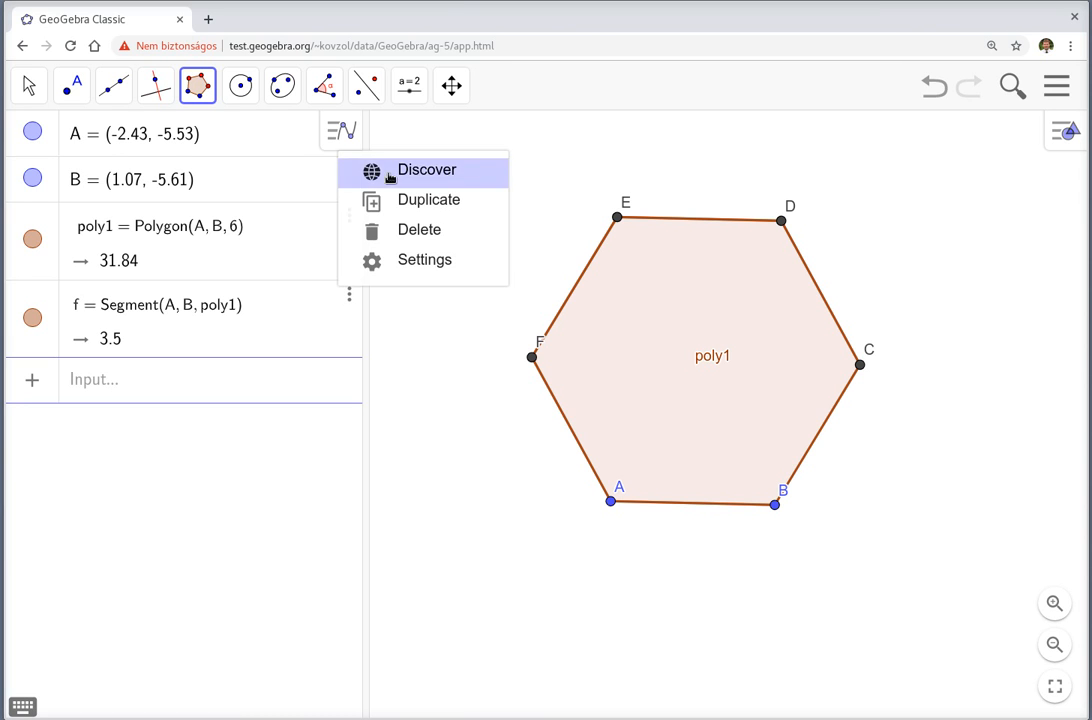
pyautogui.click(388, 172)
pyautogui.click(735, 443)
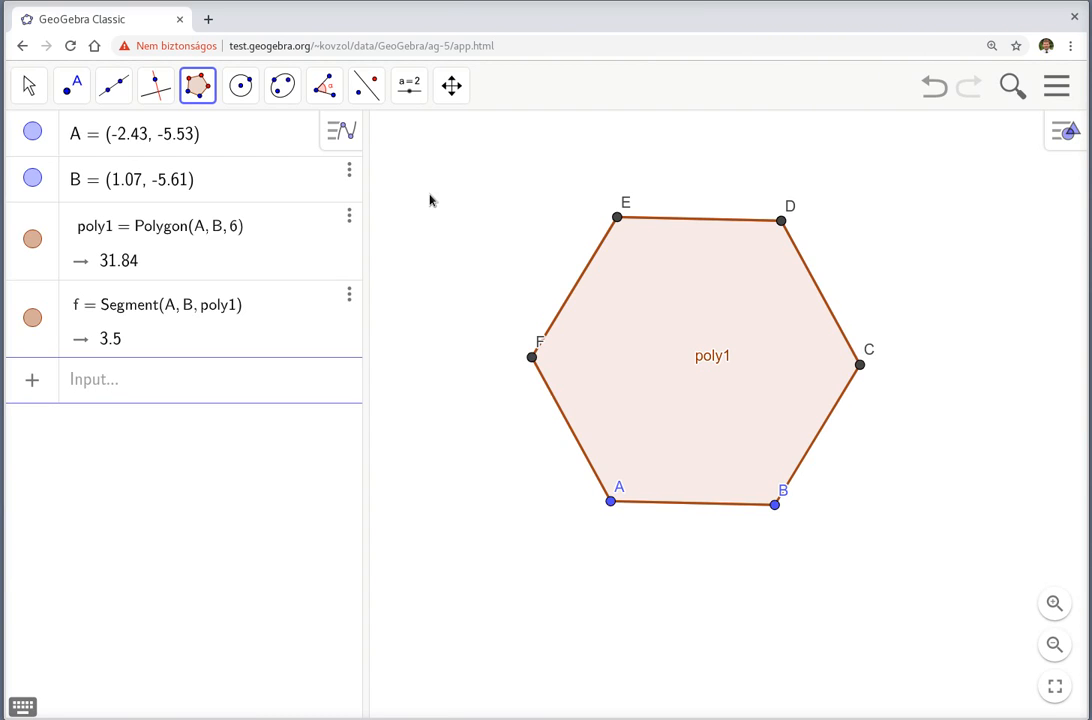
pyautogui.click(349, 176)
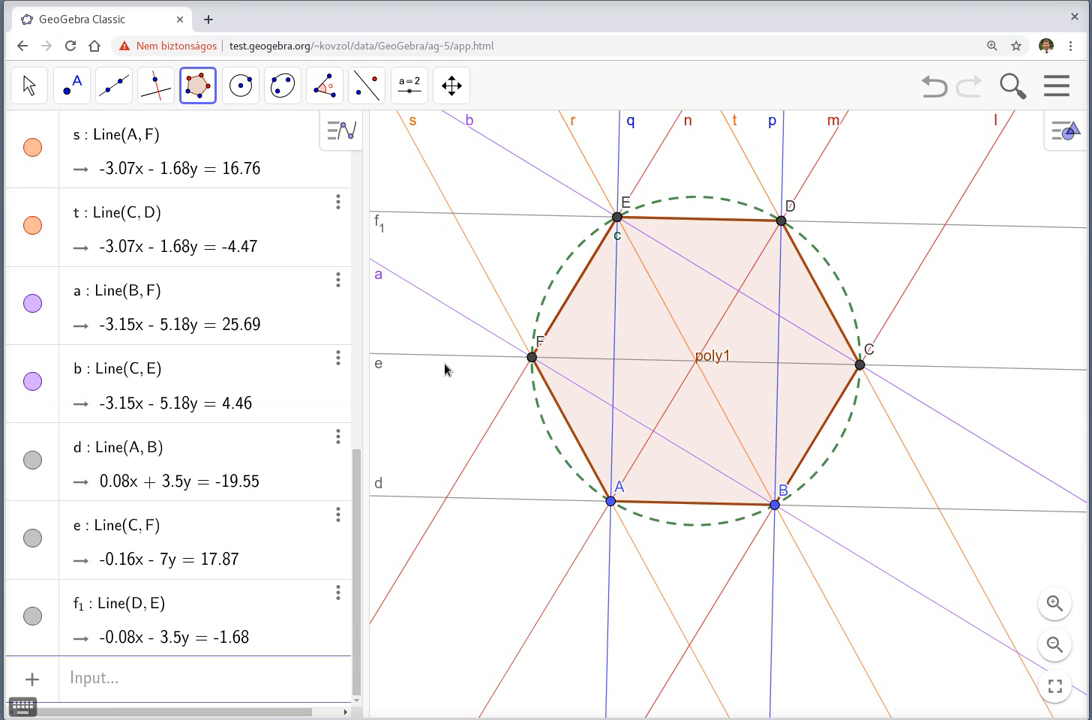
# - Open the object options of the hexagon's vertex A, where Discover is offered
pyautogui.click(337, 140)
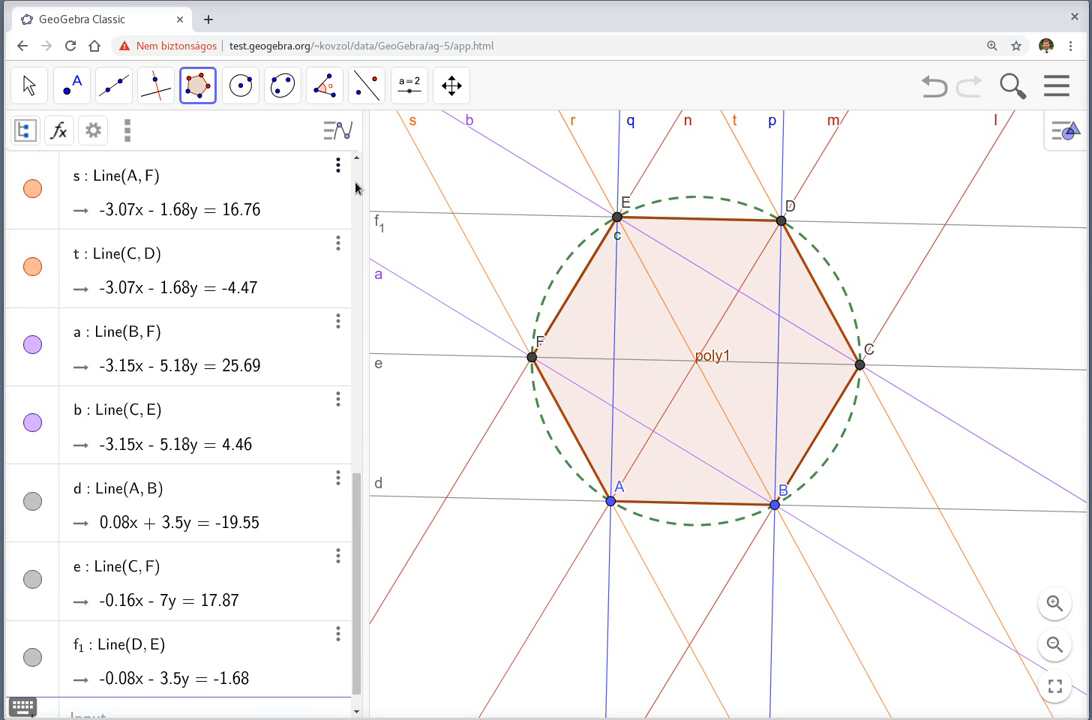
pyautogui.moveTo(357, 478); pyautogui.dragTo(358, 160)
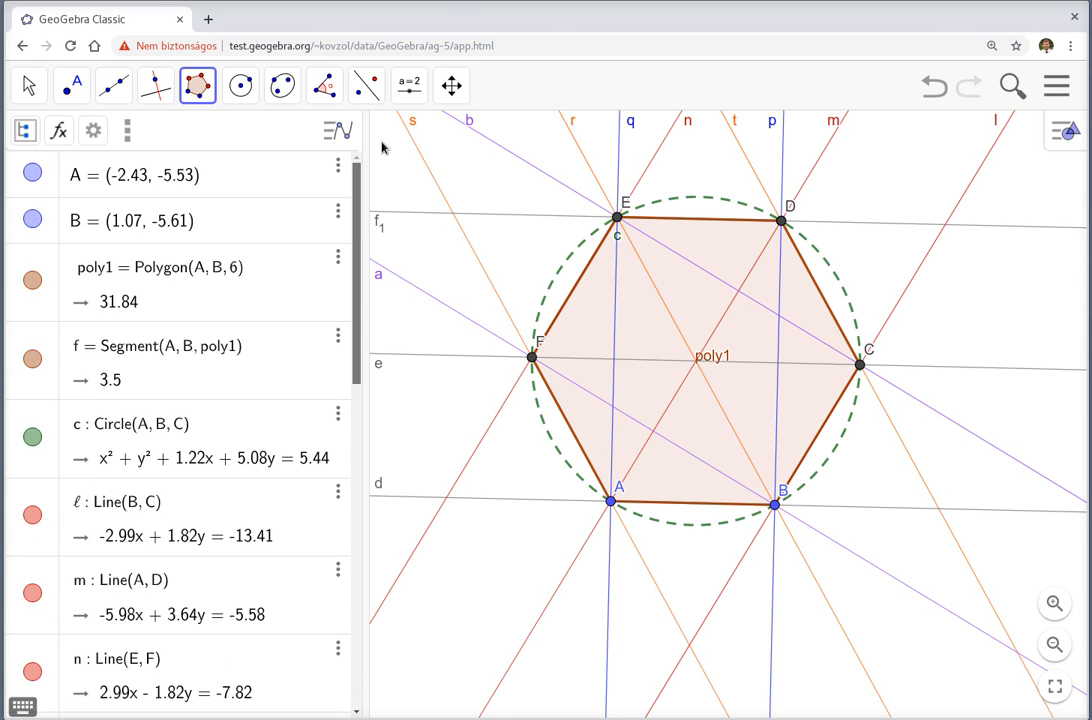
pyautogui.click(338, 172)
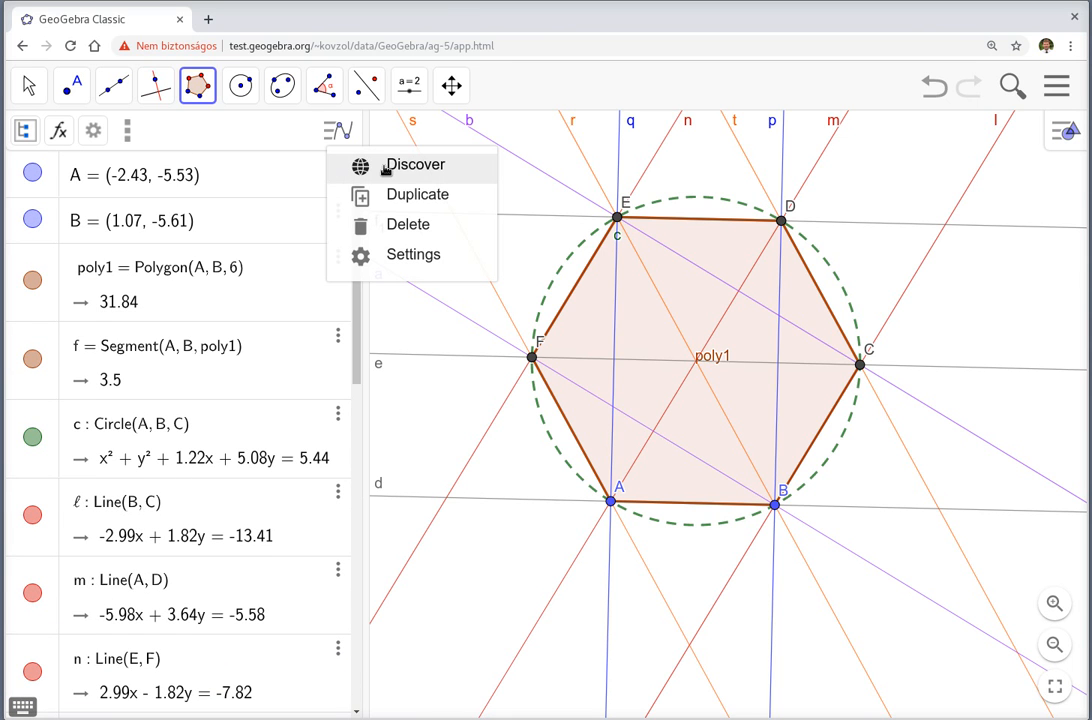